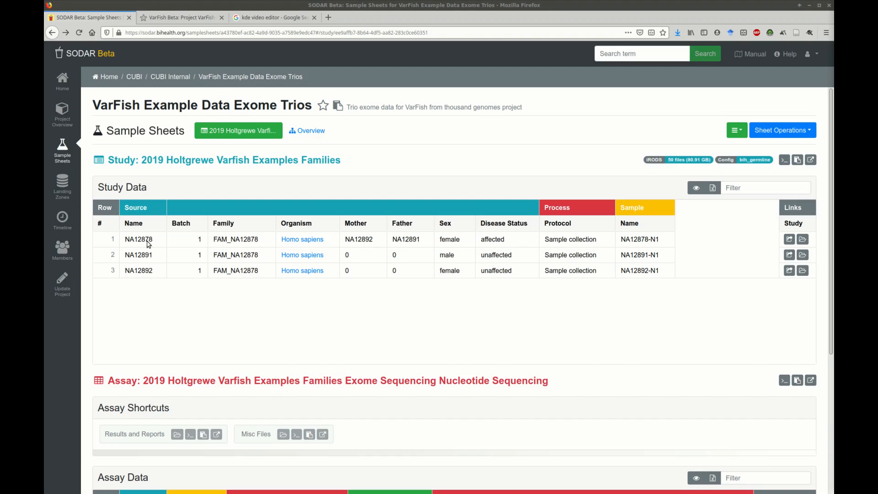
Step: Examine the trio's sample names, mother and father references, and sex entries in the study data table
{"action": "left_click", "coordinate": [148, 245]}
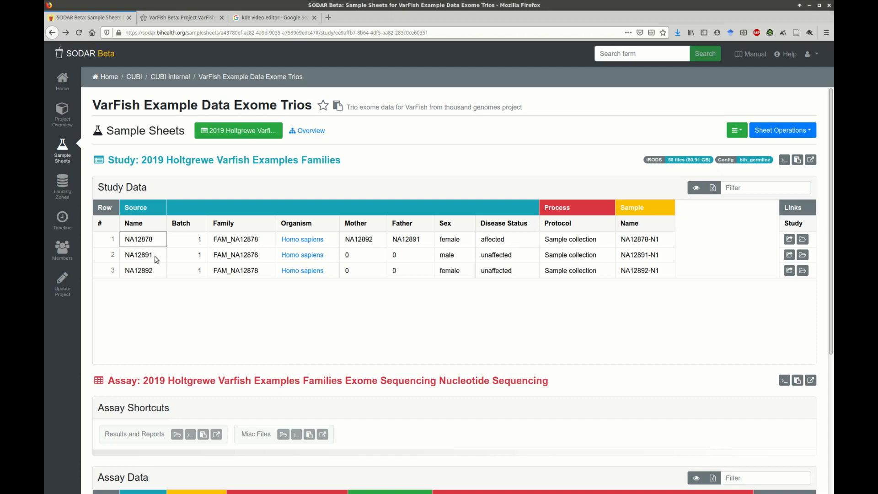
{"action": "left_click_drag", "start_coordinate": [155, 261], "coordinate": [153, 270]}
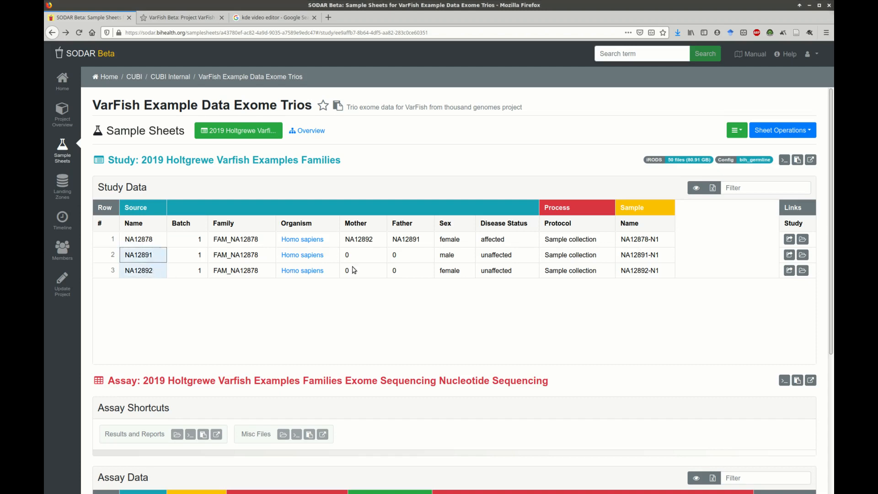
{"action": "left_click_drag", "start_coordinate": [363, 239], "coordinate": [417, 276]}
{"action": "left_click_drag", "start_coordinate": [464, 240], "coordinate": [464, 275]}
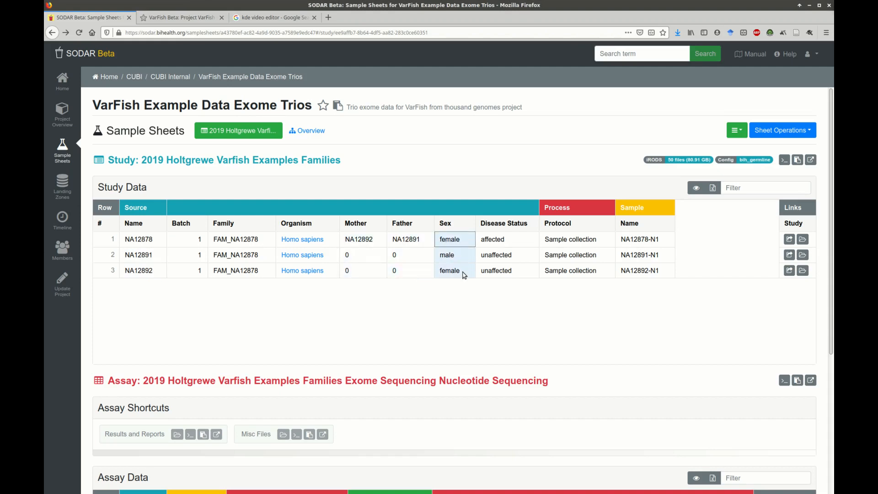
{"action": "left_click", "coordinate": [500, 302]}
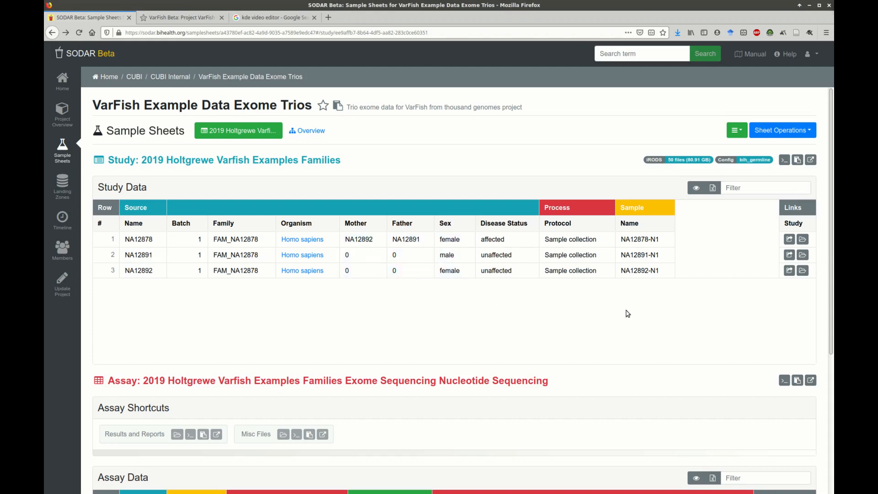
Step: View the iRODS file list for NA12878 in the assay data, checking its BAM file, and close the list
{"action": "left_click_drag", "start_coordinate": [832, 261], "coordinate": [825, 375]}
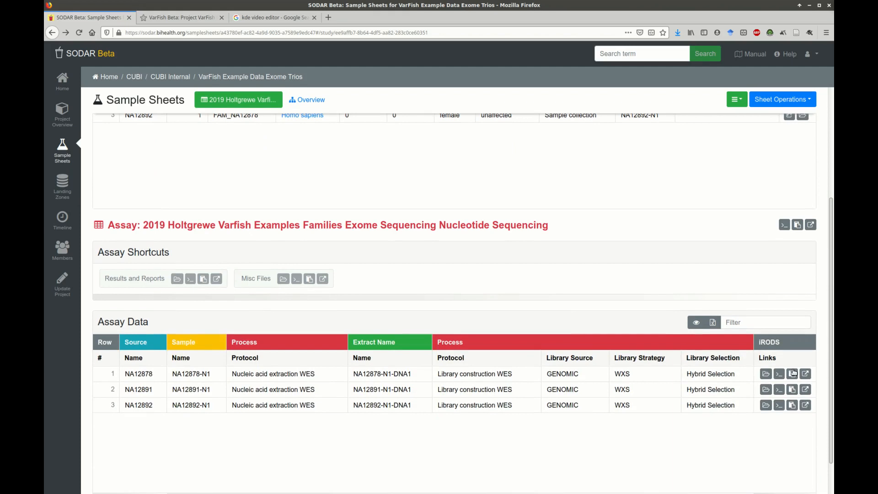
{"action": "left_click", "coordinate": [766, 373]}
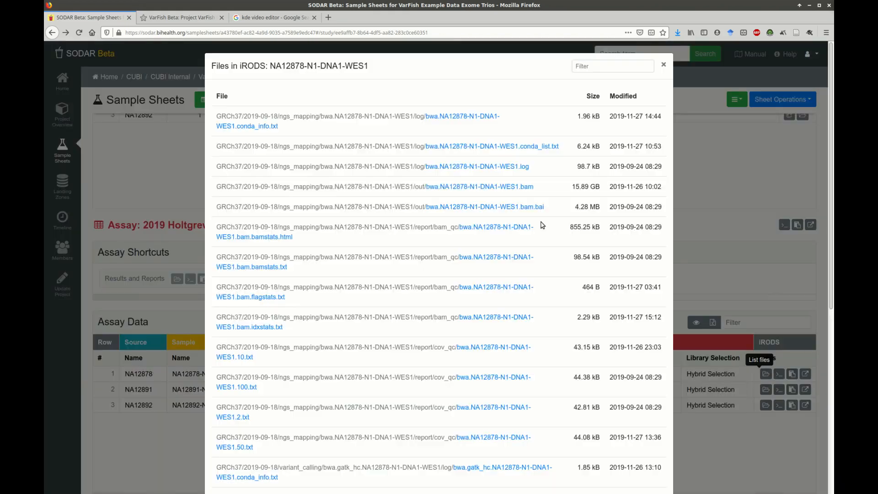
{"action": "triple_click", "coordinate": [546, 187]}
{"action": "left_click", "coordinate": [698, 180]}
{"action": "scroll", "coordinate": [720, 214], "scroll_direction": "up", "scroll_amount": 5}
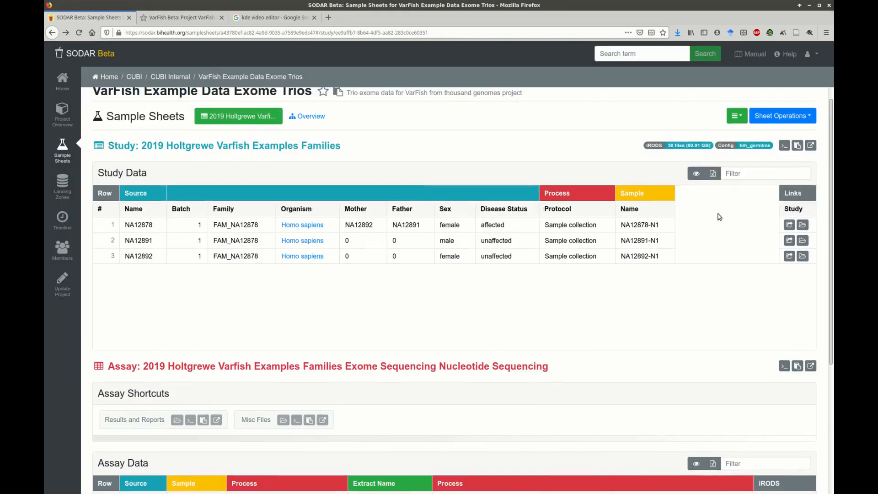
Step: Open the pedigree-wise links for FAM_NA12878 and review its IGV session, BAM and VCF file entries
{"action": "left_click", "coordinate": [803, 240]}
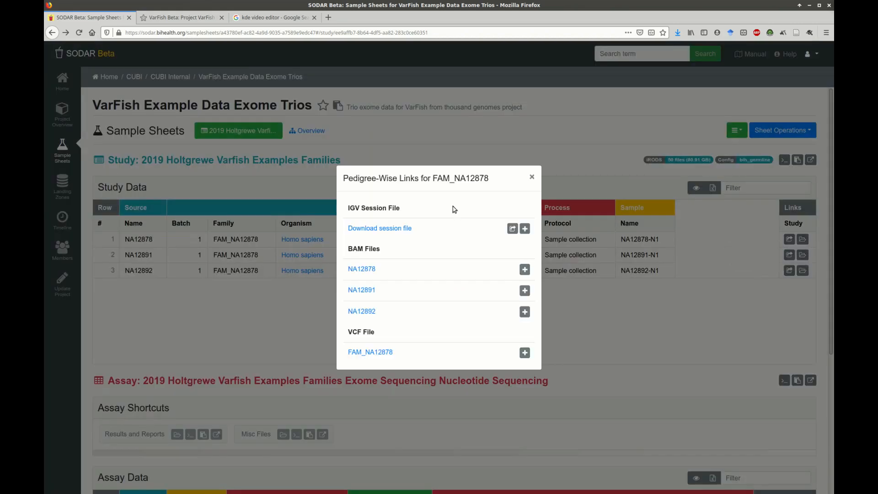
{"action": "triple_click", "coordinate": [365, 248]}
{"action": "triple_click", "coordinate": [365, 331]}
{"action": "left_click", "coordinate": [427, 337]}
{"action": "triple_click", "coordinate": [445, 228]}
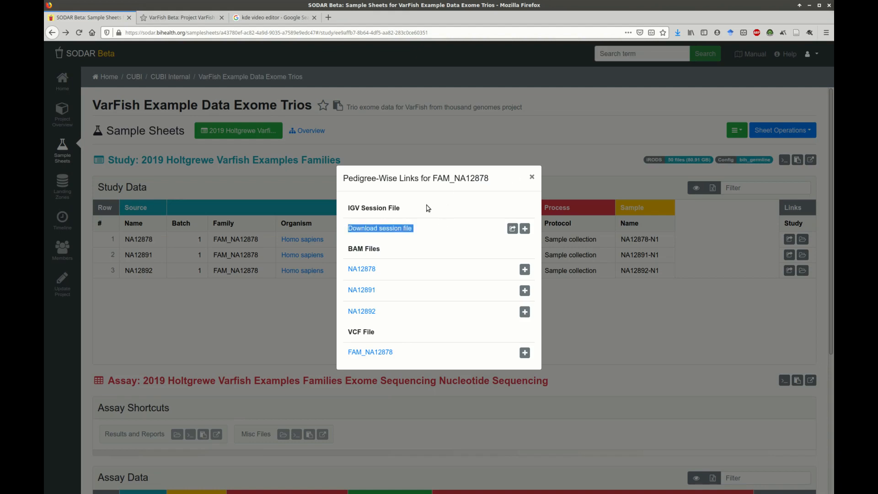
{"action": "triple_click", "coordinate": [428, 208]}
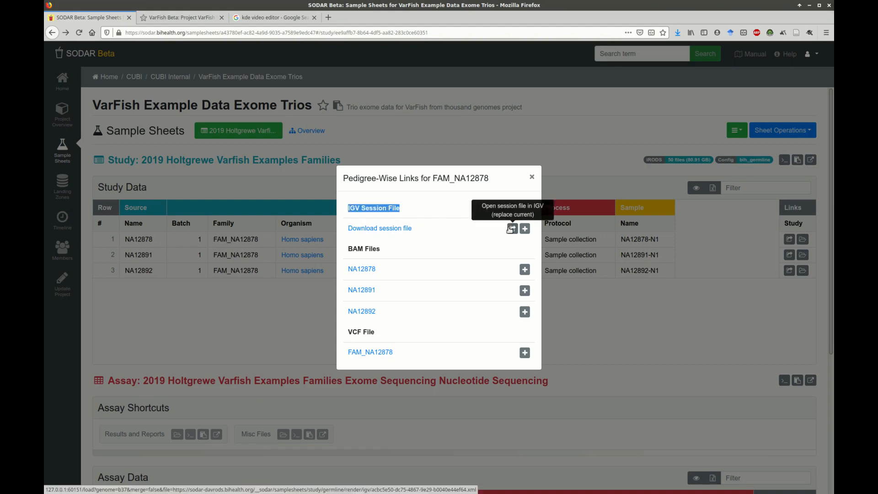
Step: Open the family's session file in IGV, replacing the current session, and sign in with the account username and password
{"action": "left_click", "coordinate": [511, 229]}
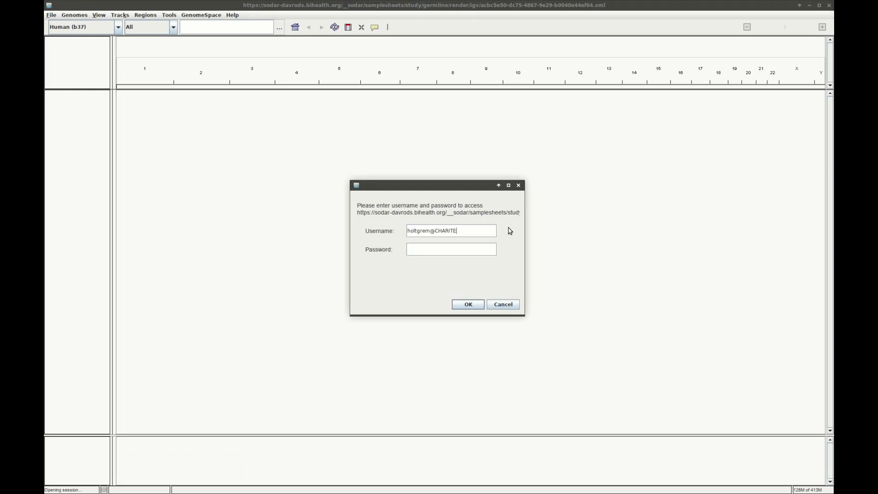
{"action": "key", "text": "Tab"}
{"action": "type", "text": "*********"}
{"action": "key", "text": "Return"}
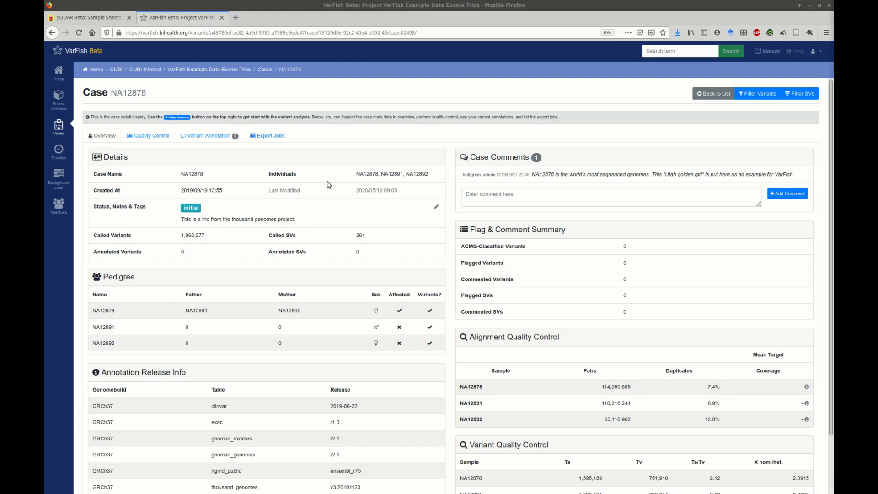
Step: In VarFish, examine case NA12878's name, individuals, called variant count and pedigree section
{"action": "triple_click", "coordinate": [139, 95]}
{"action": "left_click", "coordinate": [194, 92]}
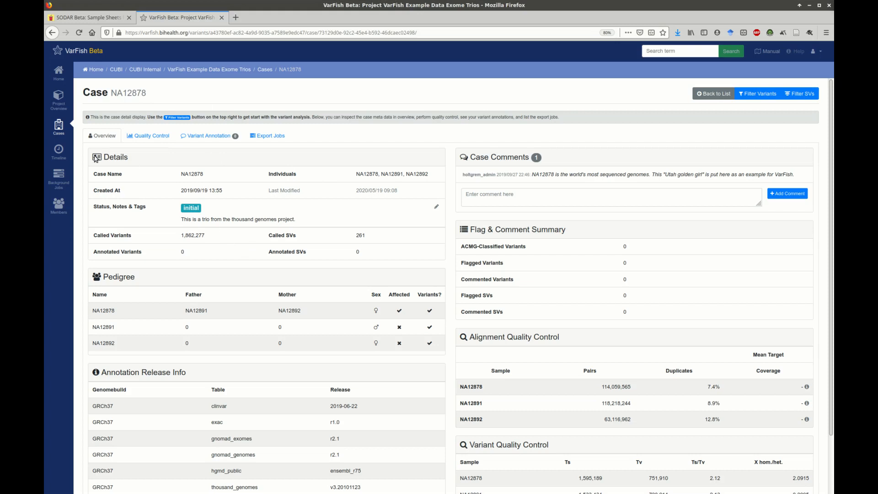
{"action": "double_click", "coordinate": [193, 175]}
{"action": "triple_click", "coordinate": [395, 174]}
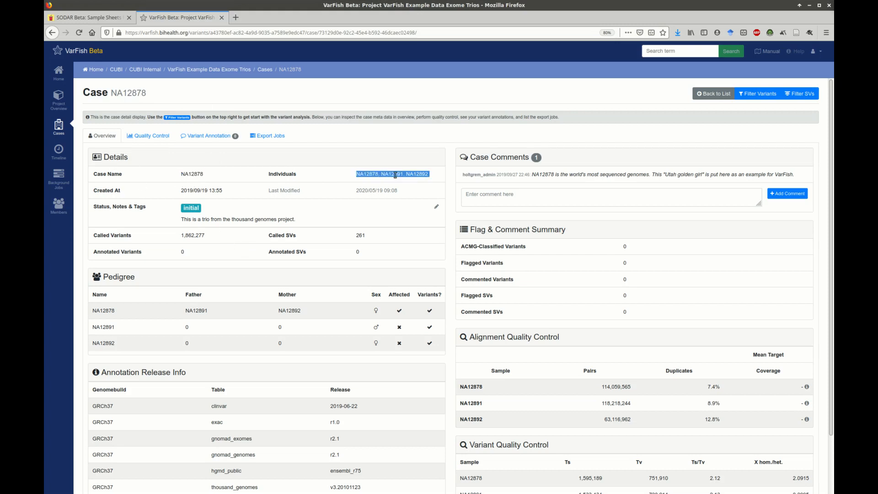
{"action": "left_click", "coordinate": [336, 171]}
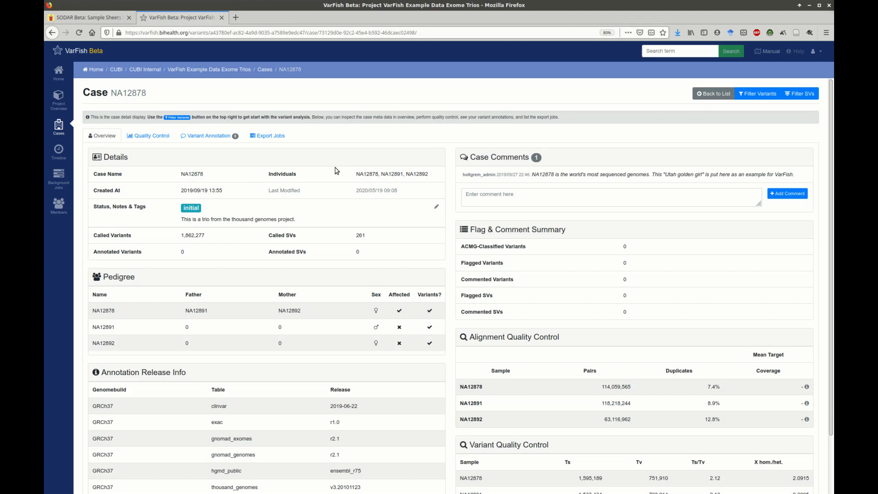
{"action": "double_click", "coordinate": [194, 236]}
{"action": "double_click", "coordinate": [133, 277]}
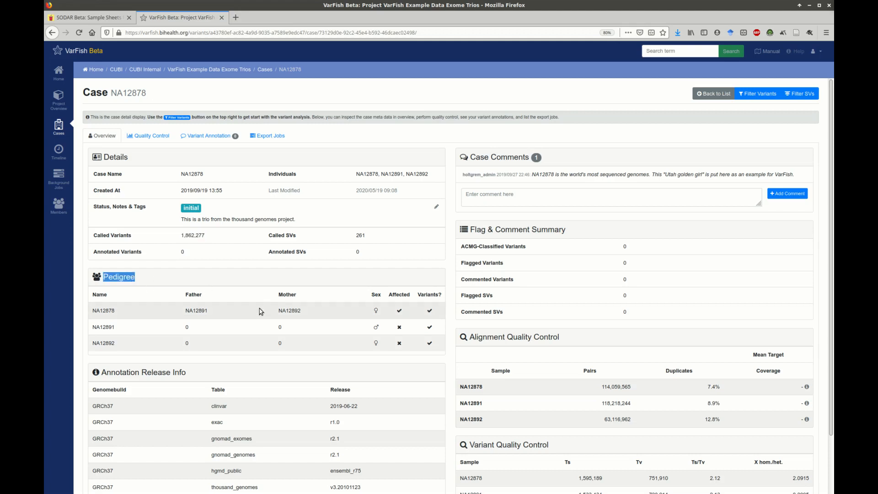
Step: Examine the case's annotation release info and its alignment and variant quality control tables
{"action": "scroll", "coordinate": [261, 310], "scroll_direction": "down", "scroll_amount": 3}
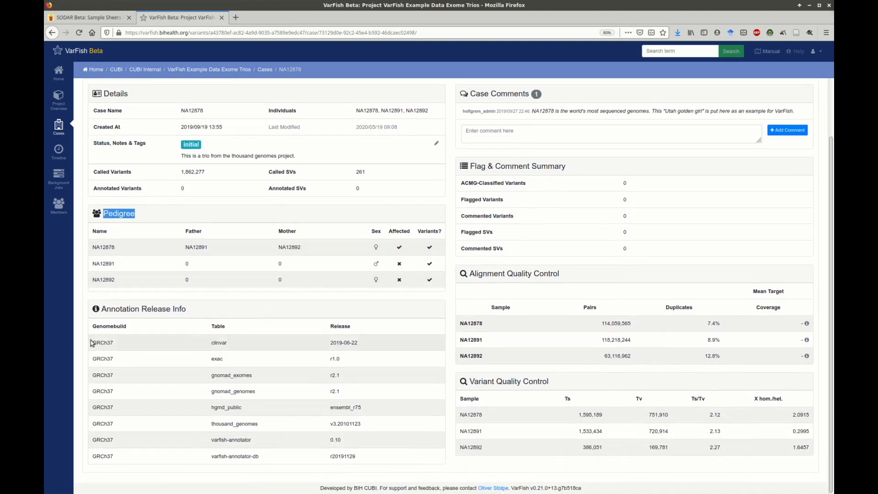
{"action": "left_click_drag", "start_coordinate": [94, 343], "coordinate": [294, 433]}
{"action": "left_click", "coordinate": [363, 462]}
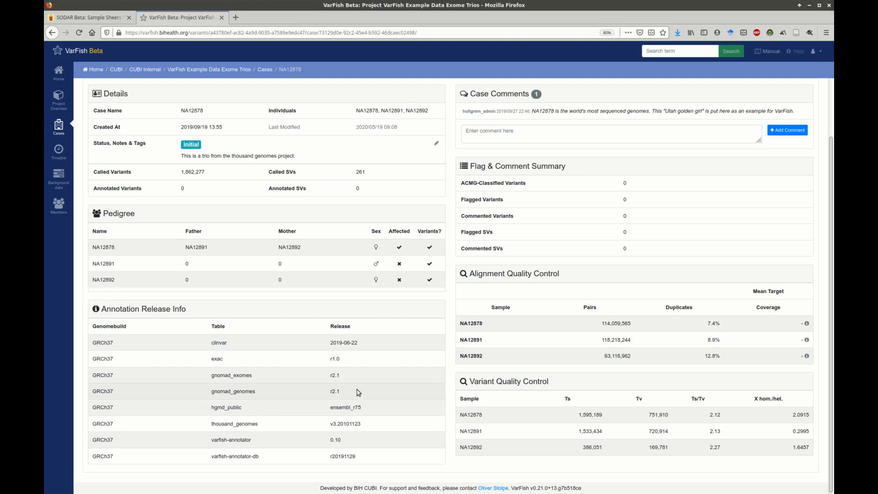
{"action": "left_click_drag", "start_coordinate": [460, 321], "coordinate": [806, 362]}
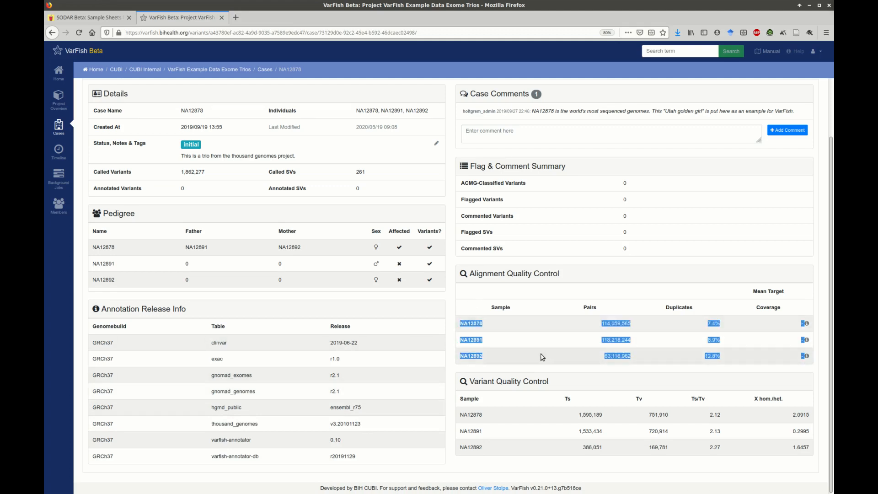
{"action": "left_click_drag", "start_coordinate": [462, 415], "coordinate": [801, 455]}
{"action": "left_click", "coordinate": [801, 455]}
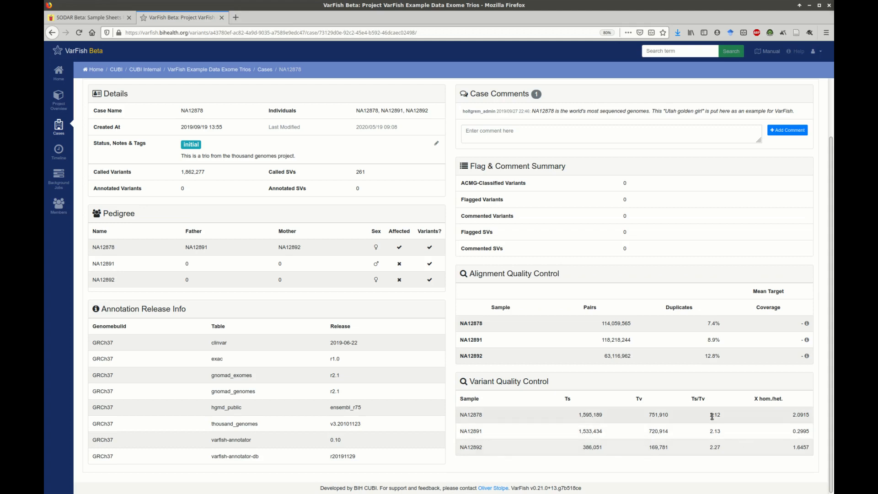
{"action": "scroll", "coordinate": [332, 202], "scroll_direction": "up", "scroll_amount": 3}
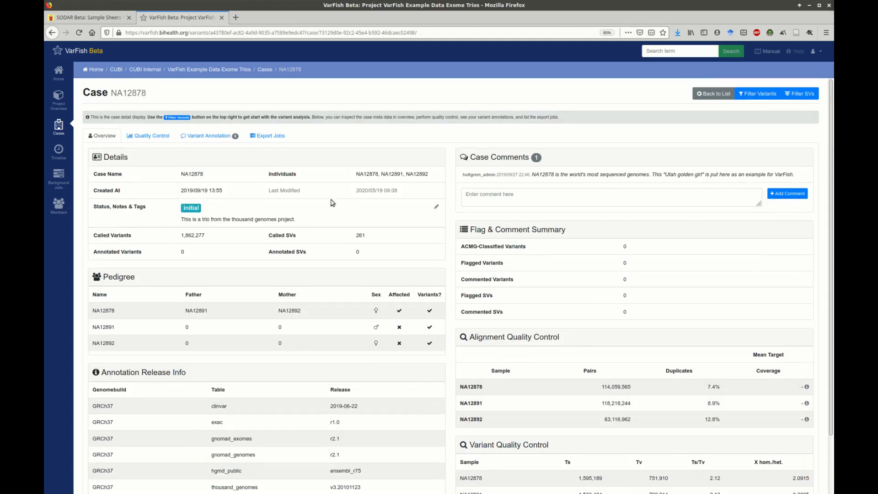
Step: Open the case's quality control plots and inspect data points for relatedness, chrX heterozygous calls and variant effects
{"action": "left_click", "coordinate": [152, 135]}
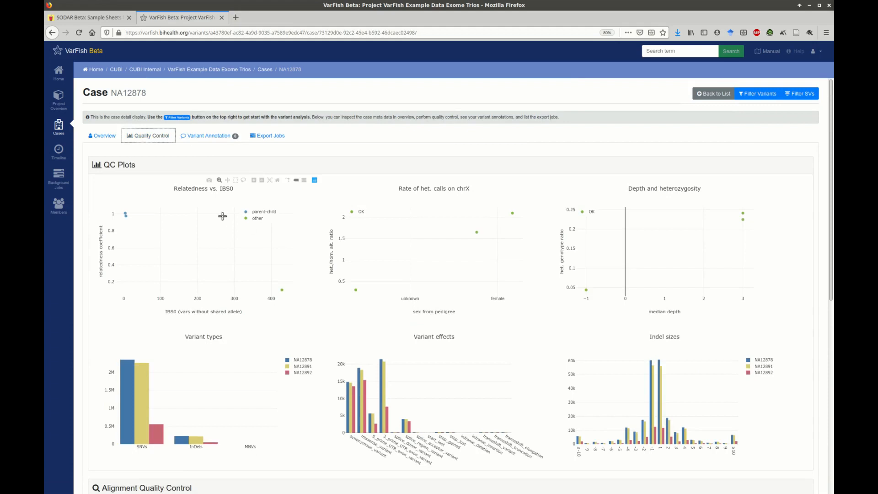
{"action": "mouse_move", "coordinate": [126, 215]}
{"action": "mouse_move", "coordinate": [281, 290]}
{"action": "mouse_move", "coordinate": [355, 288]}
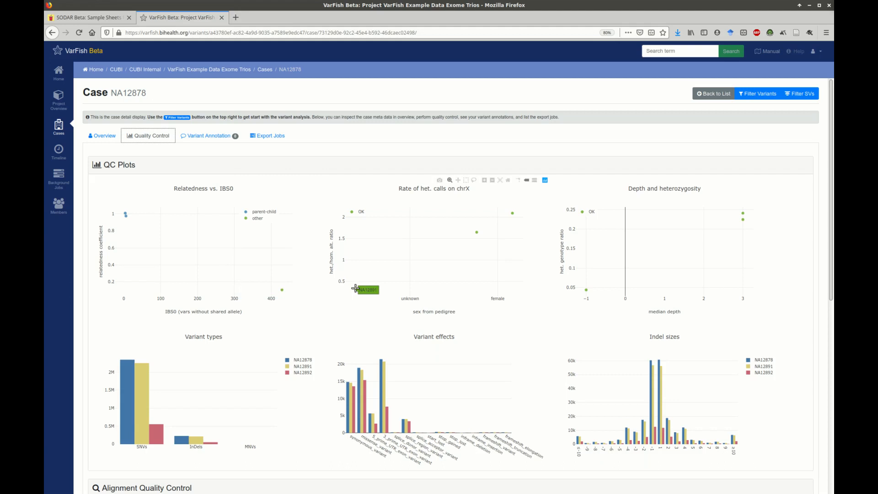
{"action": "mouse_move", "coordinate": [478, 230]}
{"action": "mouse_move", "coordinate": [348, 402]}
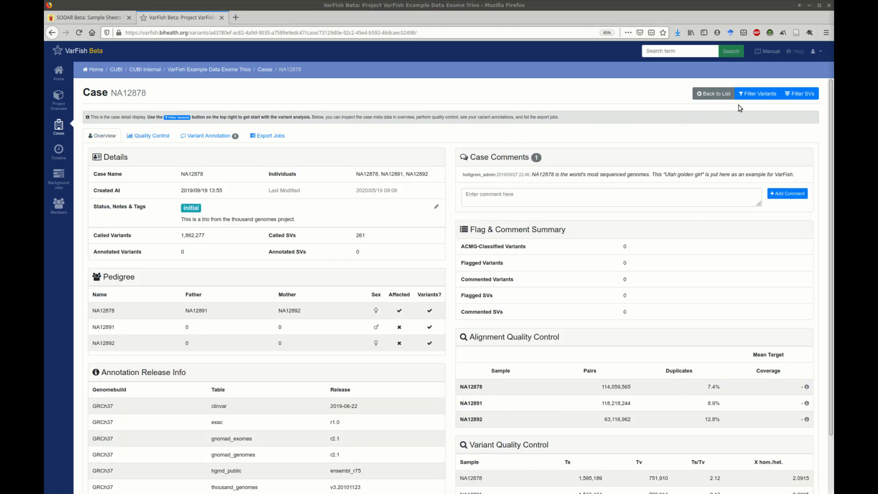
Step: Open variant filtering for case NA12878 and load the de novo quick preset
{"action": "left_click", "coordinate": [748, 93]}
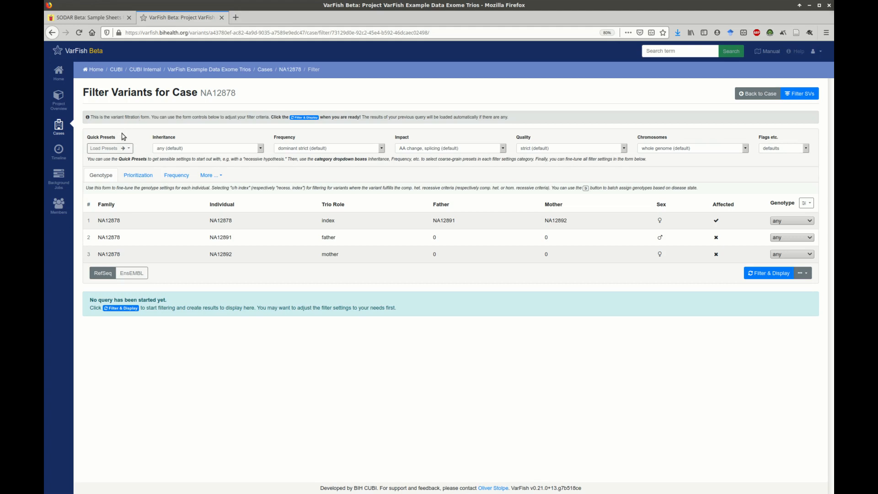
{"action": "left_click", "coordinate": [124, 148]}
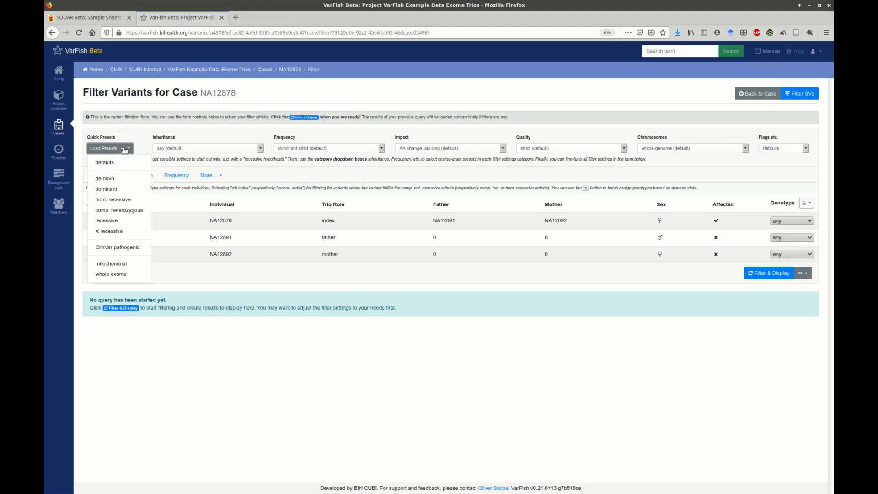
{"action": "left_click", "coordinate": [123, 183]}
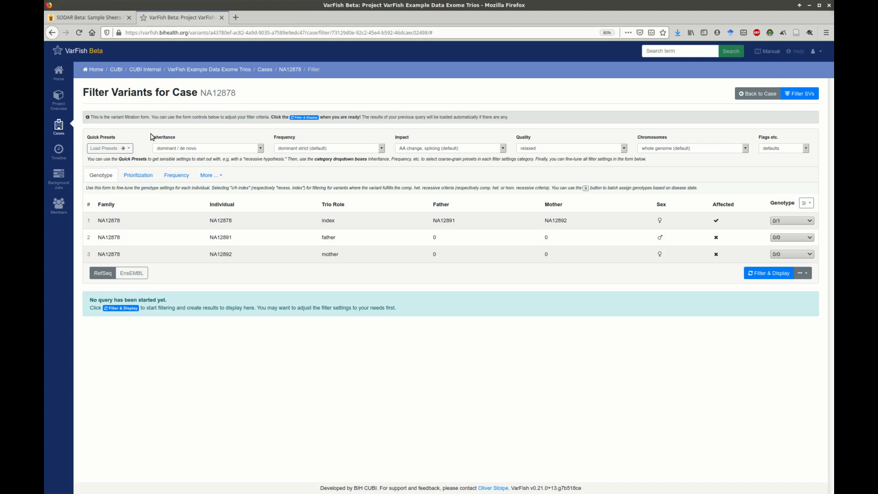
Step: Set the inheritance filter to dominant / de novo and the frequency filter to dominant strict (default)
{"action": "left_click", "coordinate": [197, 150]}
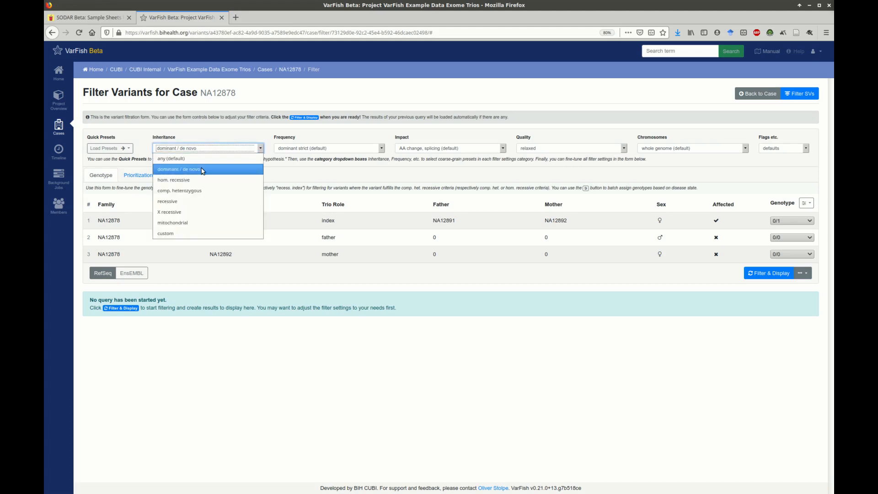
{"action": "left_click", "coordinate": [203, 170]}
{"action": "left_click", "coordinate": [307, 149]}
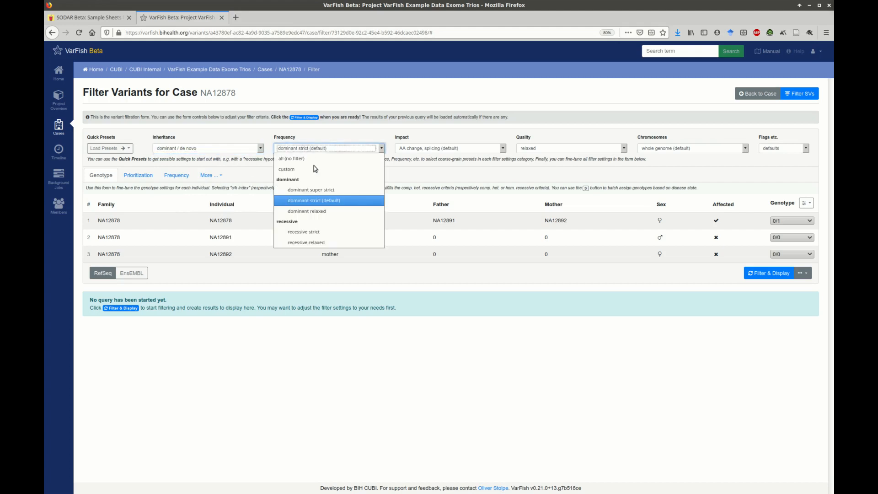
{"action": "left_click", "coordinate": [353, 204]}
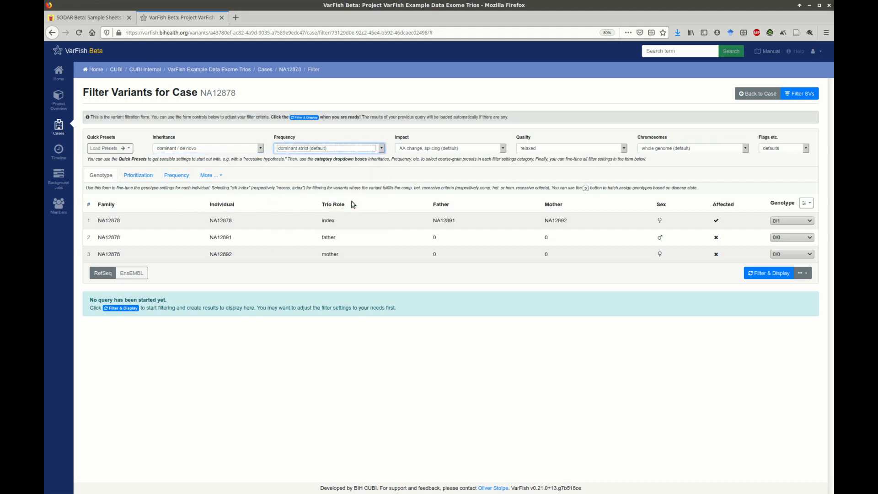
Step: Set the impact filter to AA change, splicing (default) and the quality filter to relaxed
{"action": "left_click", "coordinate": [479, 150]}
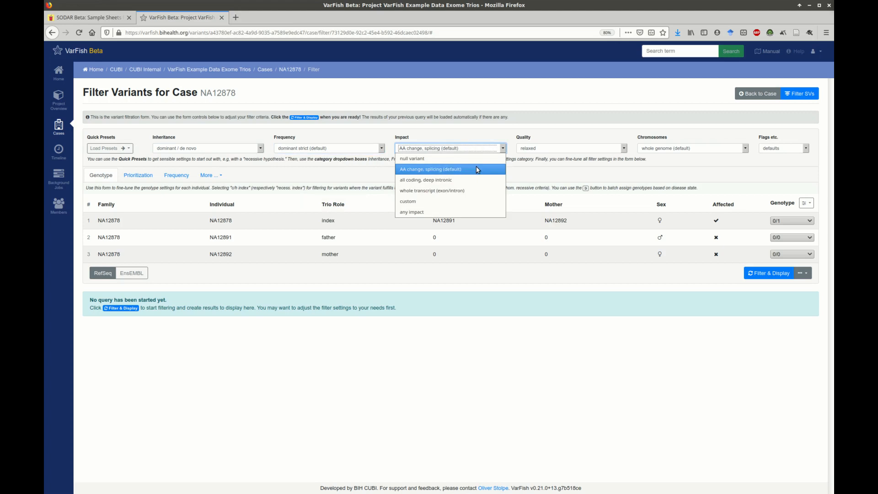
{"action": "left_click", "coordinate": [477, 171]}
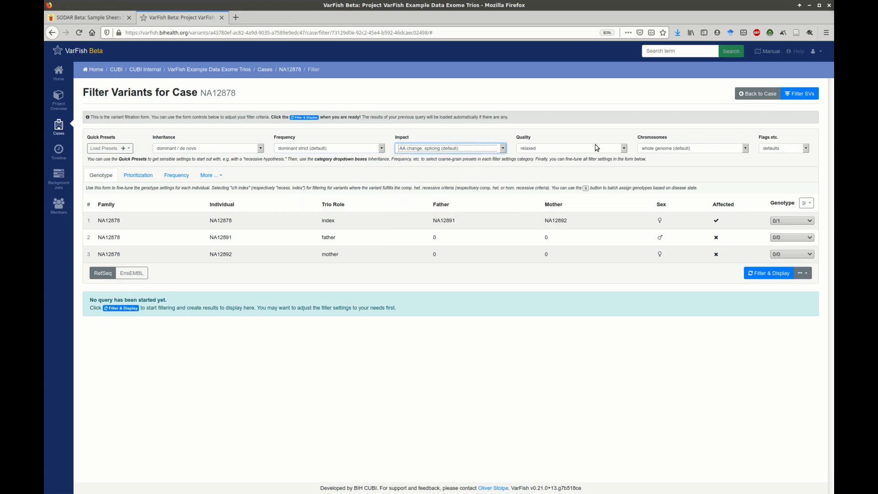
{"action": "left_click", "coordinate": [614, 149]}
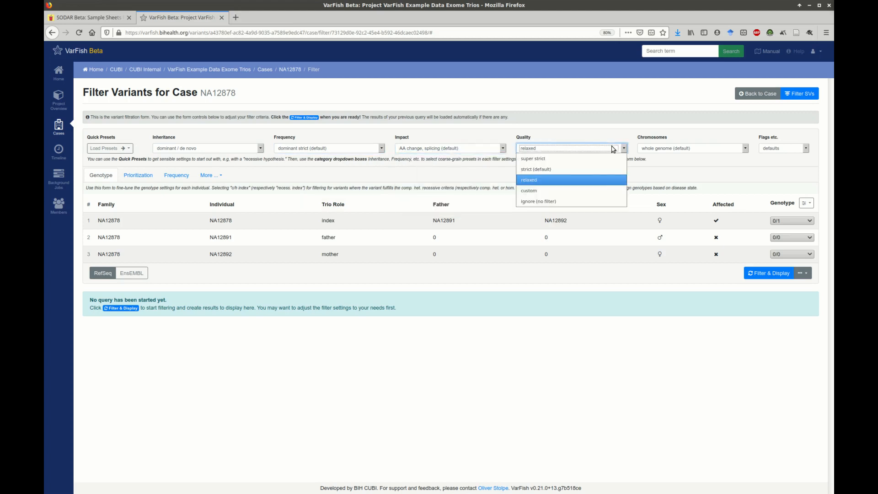
{"action": "left_click", "coordinate": [598, 180]}
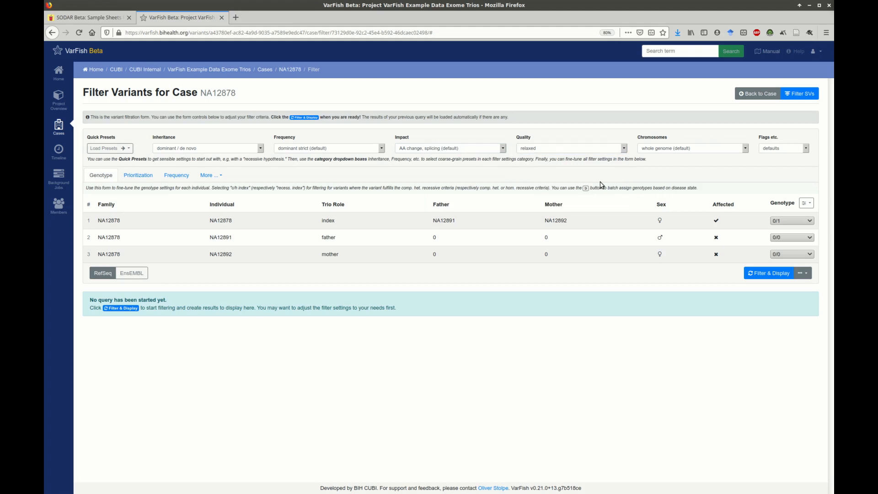
Step: Set the genotypes to 0/1 for the index and 0/0 for both parents, and run the variant filter
{"action": "left_click", "coordinate": [809, 221]}
{"action": "left_click", "coordinate": [798, 254]}
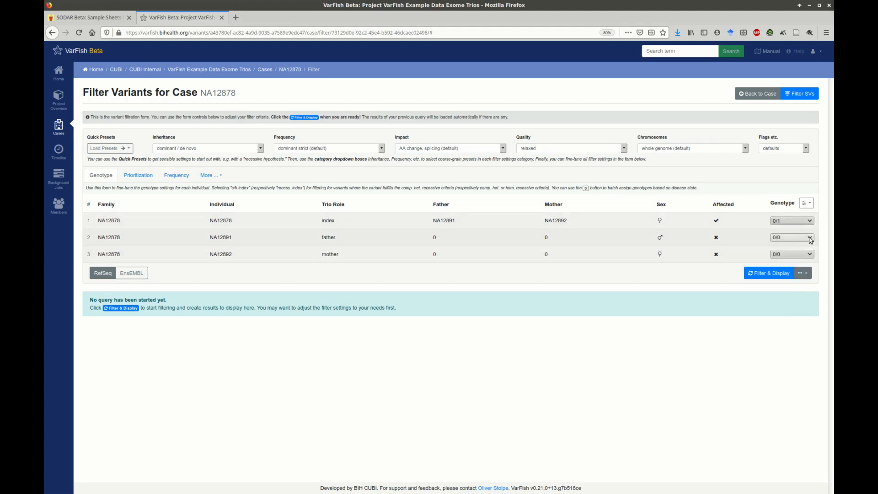
{"action": "left_click", "coordinate": [810, 240]}
{"action": "left_click", "coordinate": [804, 257]}
{"action": "left_click", "coordinate": [805, 256]}
{"action": "left_click", "coordinate": [795, 280]}
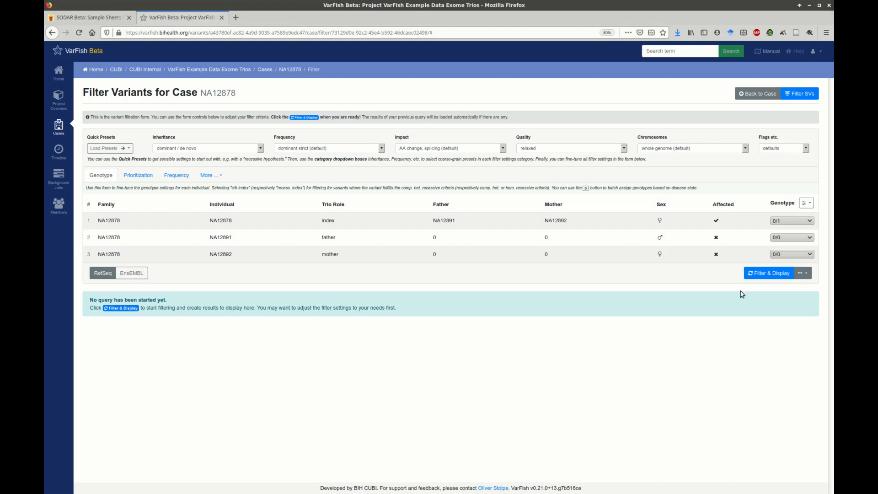
{"action": "left_click", "coordinate": [758, 273]}
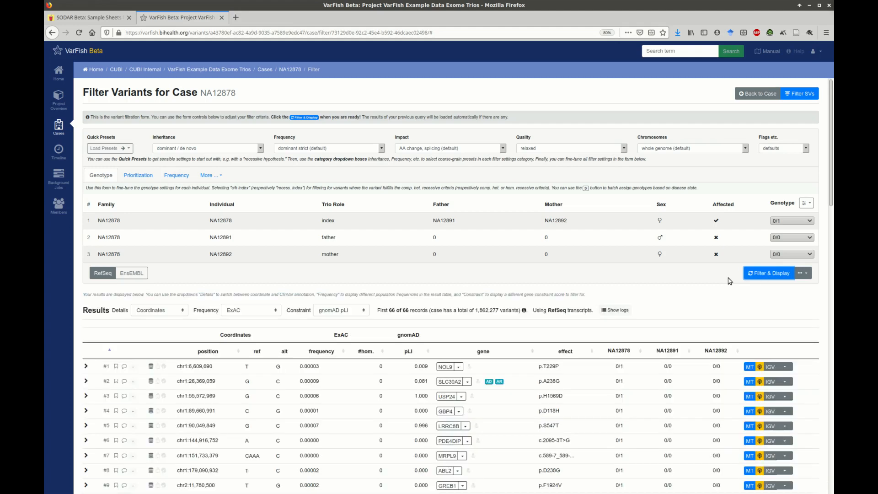
Step: Examine the number of filtered records and the first variant's position, alleles and population frequency
{"action": "left_click_drag", "start_coordinate": [378, 310], "coordinate": [430, 311]}
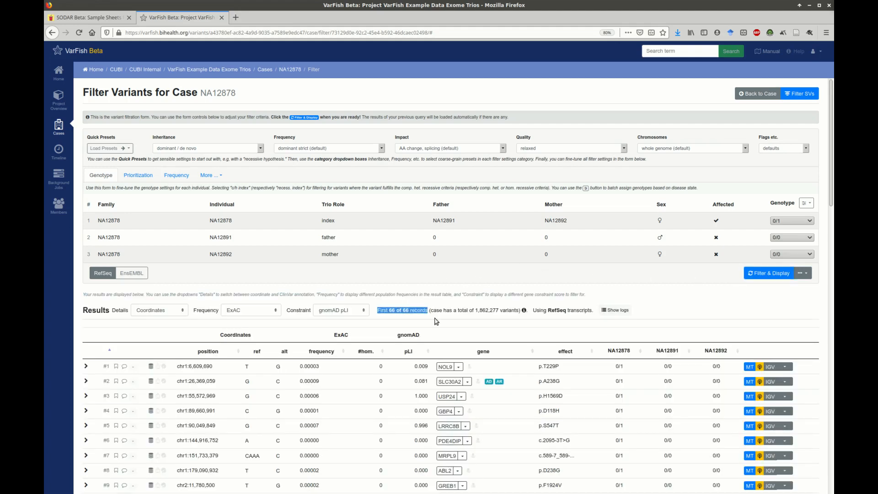
{"action": "left_click", "coordinate": [437, 323]}
{"action": "scroll", "coordinate": [437, 323], "scroll_direction": "down", "scroll_amount": 2}
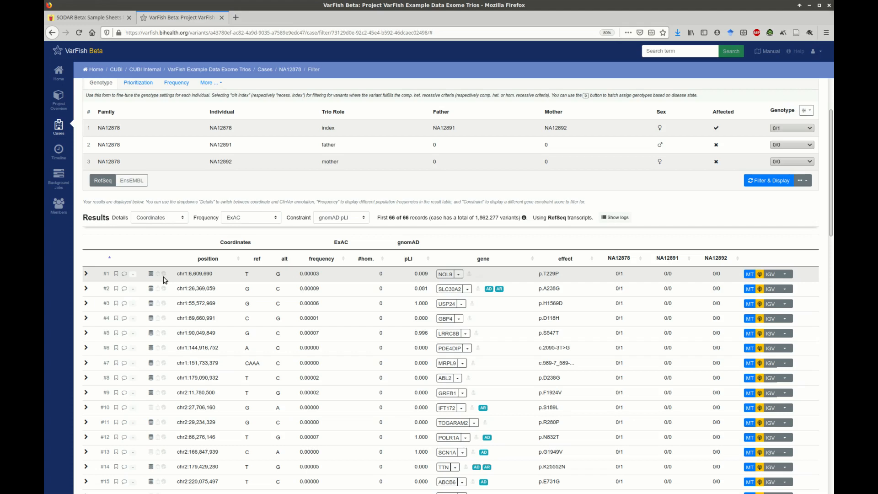
{"action": "double_click", "coordinate": [183, 276]}
{"action": "double_click", "coordinate": [260, 271]}
{"action": "double_click", "coordinate": [312, 273]}
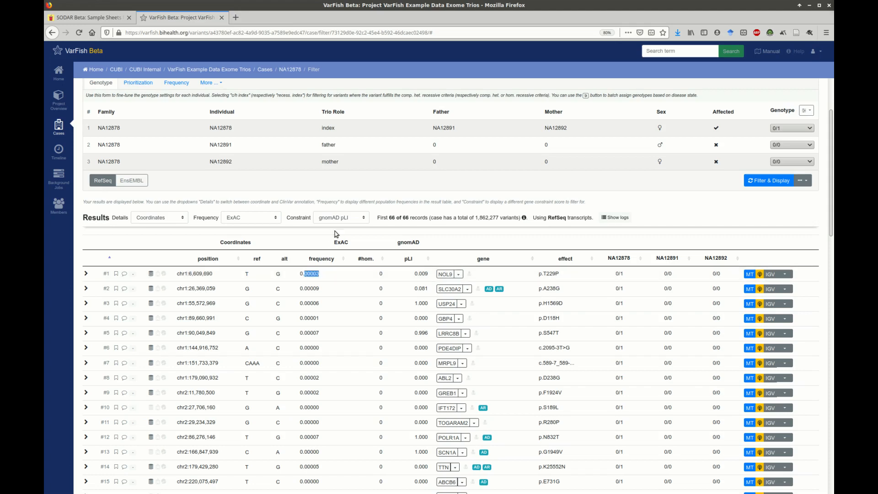
Step: Show gnomAD exomes frequencies in the results table, and check the first variant's pLI score and external gene links
{"action": "left_click", "coordinate": [273, 218]}
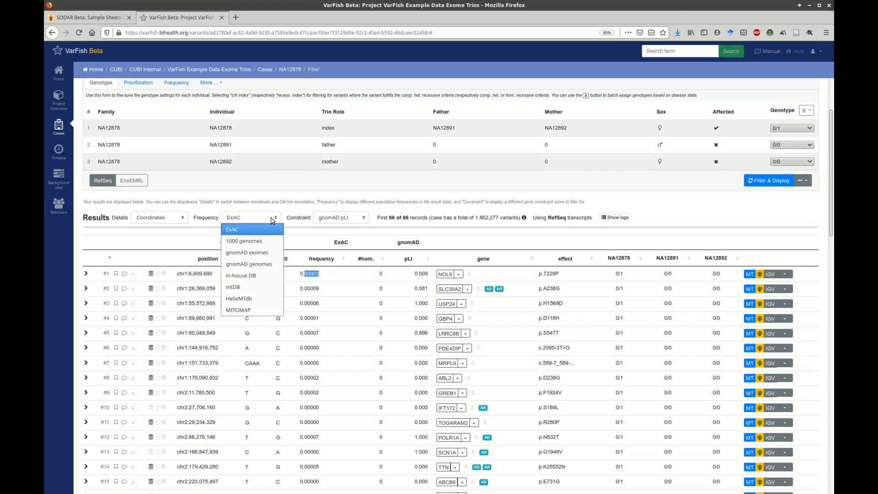
{"action": "left_click", "coordinate": [262, 254]}
{"action": "left_click_drag", "start_coordinate": [429, 274], "coordinate": [414, 273]}
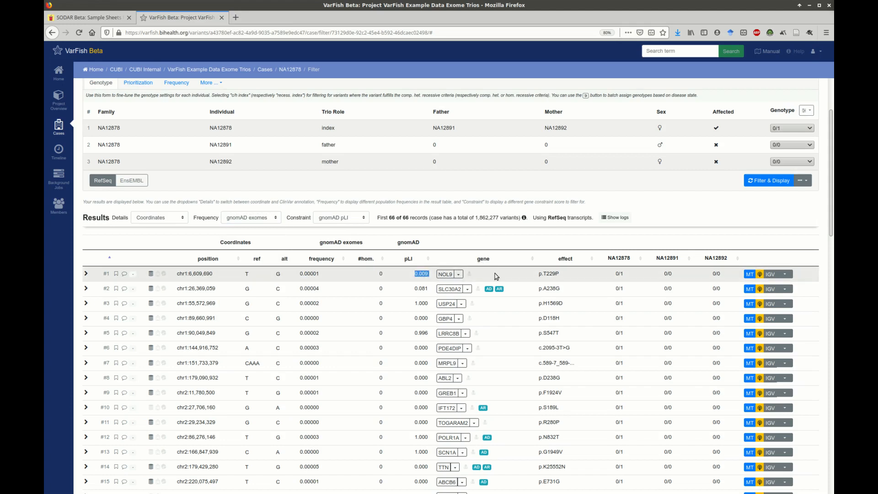
{"action": "left_click", "coordinate": [458, 274]}
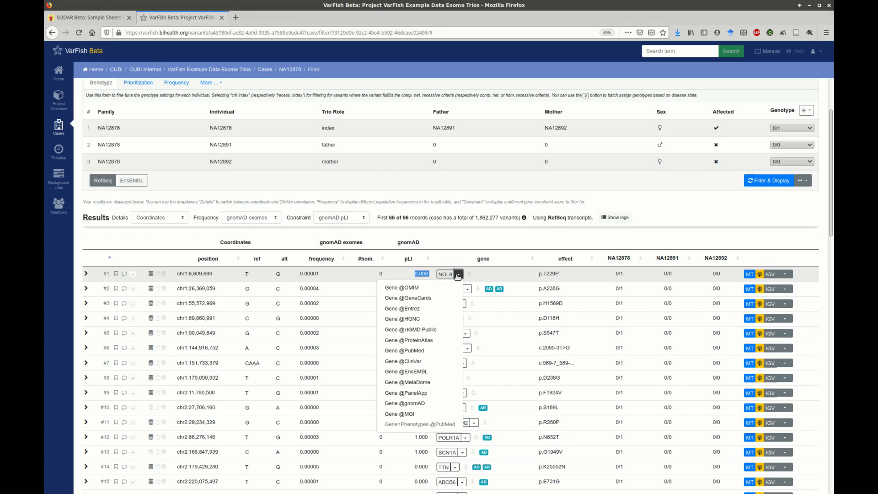
{"action": "left_click", "coordinate": [457, 276]}
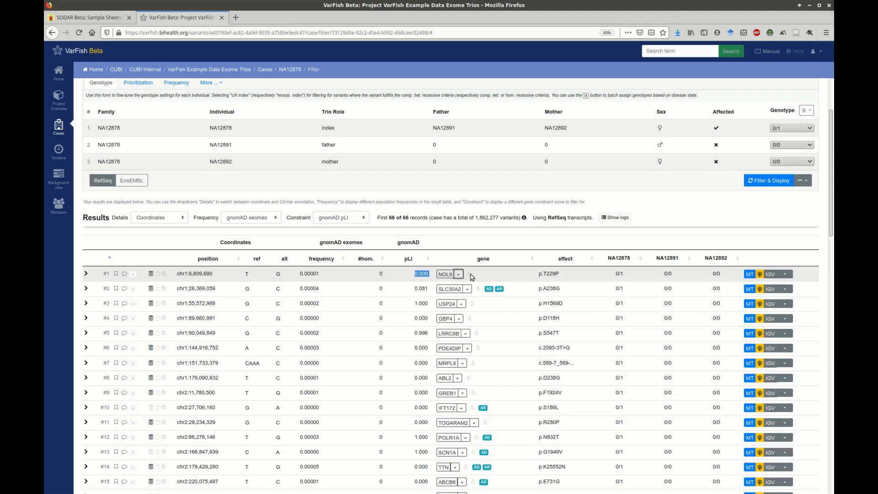
Step: Examine the first variant's effect, the trio's genotypes and the available external locus and query links
{"action": "mouse_move", "coordinate": [494, 291]}
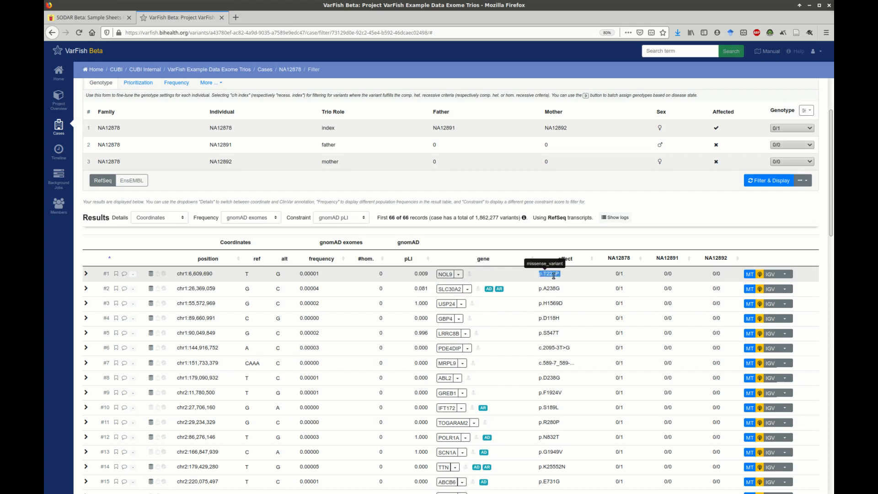
{"action": "double_click", "coordinate": [621, 275]}
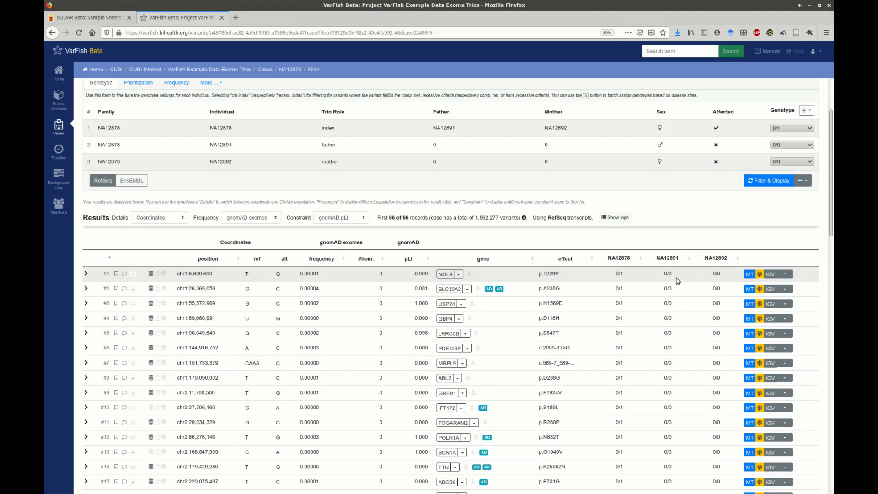
{"action": "double_click", "coordinate": [717, 274]}
{"action": "left_click", "coordinate": [728, 274]}
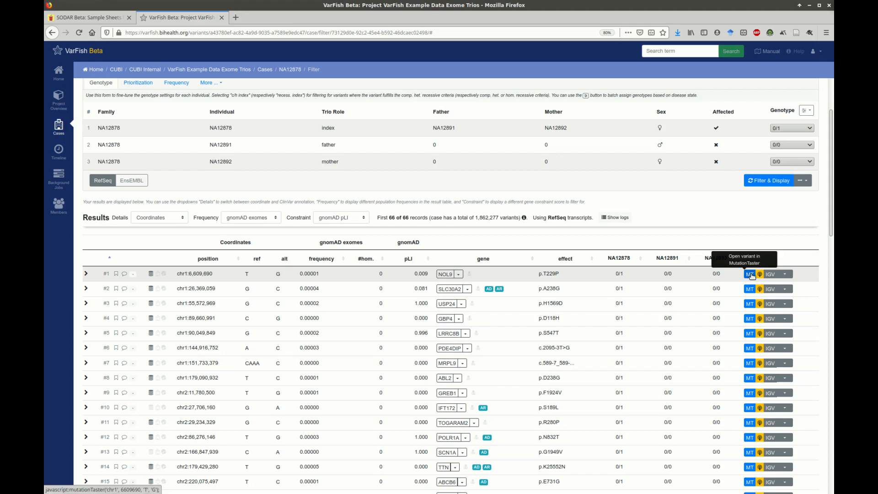
{"action": "left_click", "coordinate": [785, 275]}
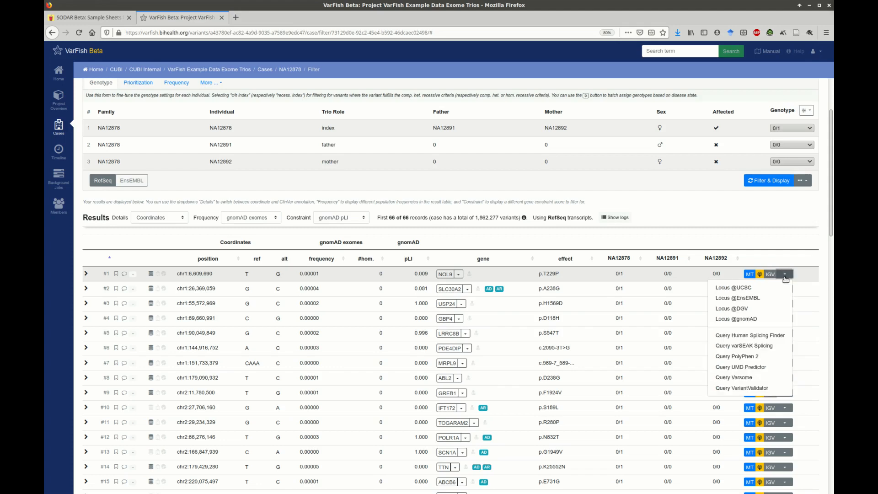
{"action": "left_click", "coordinate": [785, 276]}
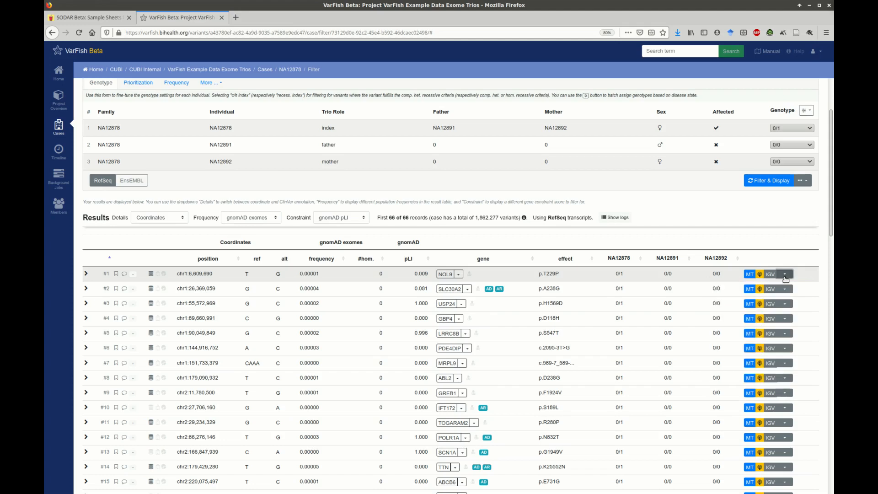
Step: Enable variant pathogenicity-based prioritization with CADD as the score
{"action": "scroll", "coordinate": [137, 183], "scroll_direction": "up", "scroll_amount": 3}
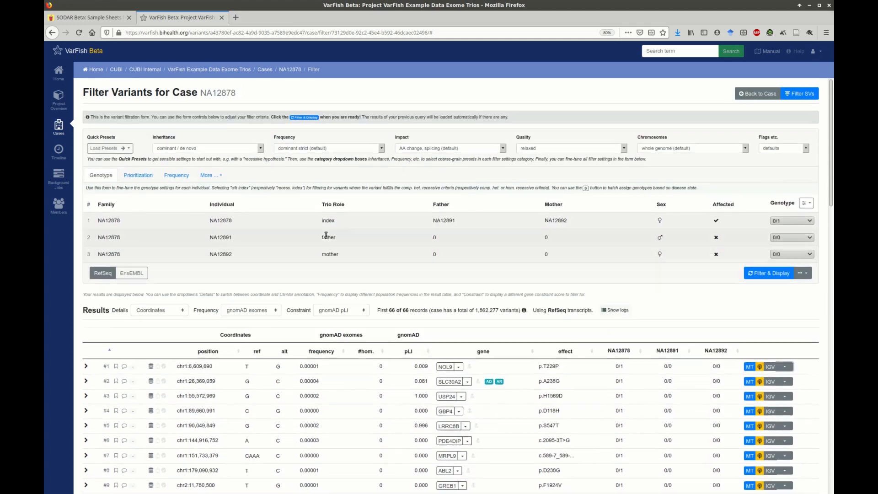
{"action": "left_click", "coordinate": [135, 174]}
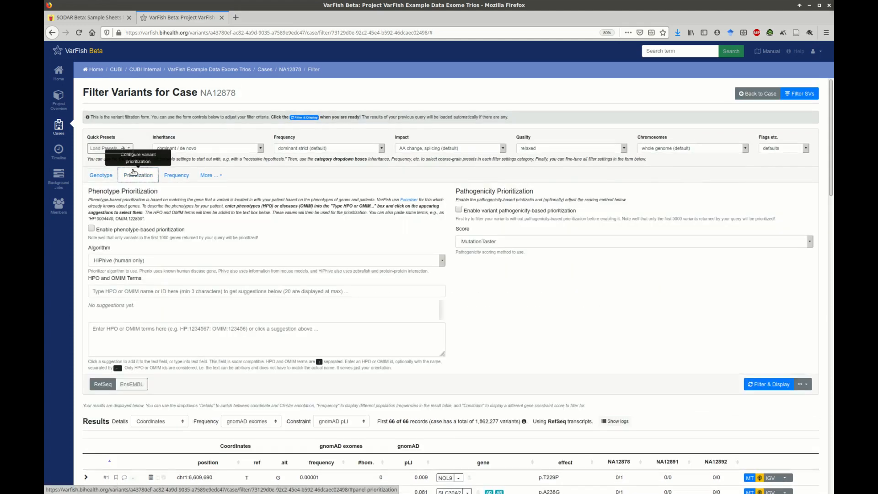
{"action": "left_click", "coordinate": [480, 213]}
{"action": "left_click", "coordinate": [499, 242]}
{"action": "left_click", "coordinate": [495, 267]}
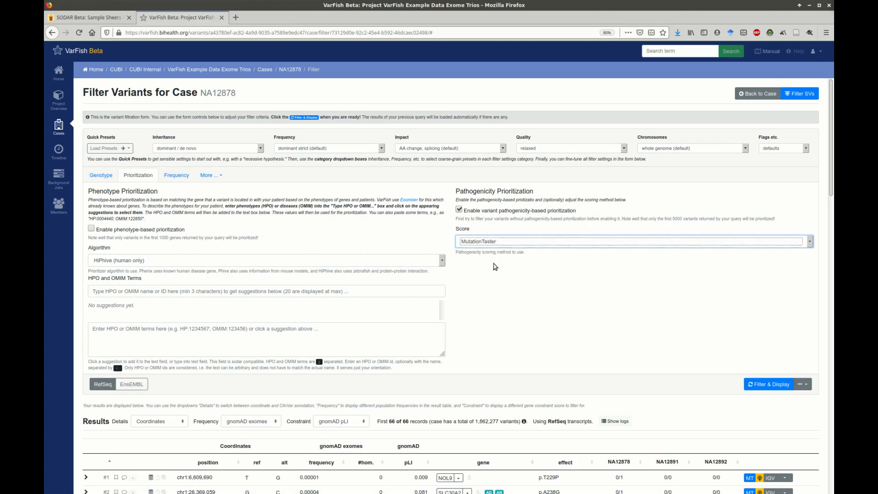
{"action": "left_click", "coordinate": [403, 234]}
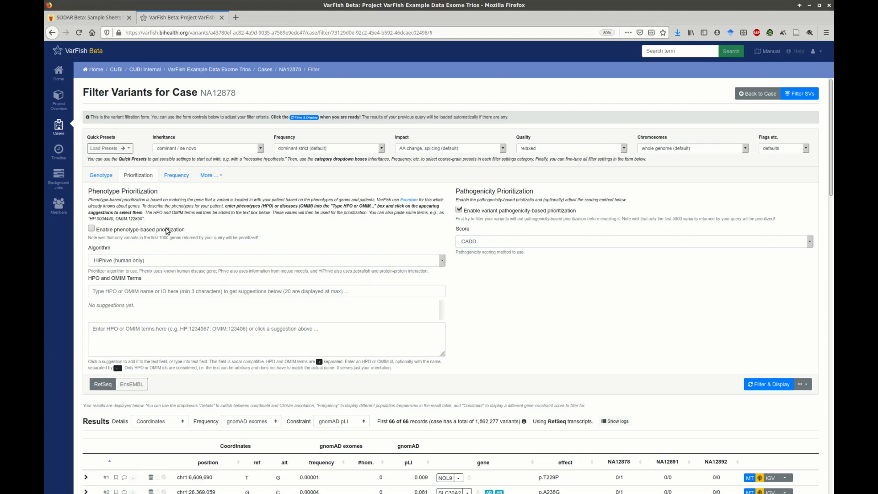
Step: Enable phenotype-based prioritization and add the HPO term HP:0004322 - Short stature
{"action": "left_click", "coordinate": [167, 232]}
{"action": "left_click", "coordinate": [162, 290]}
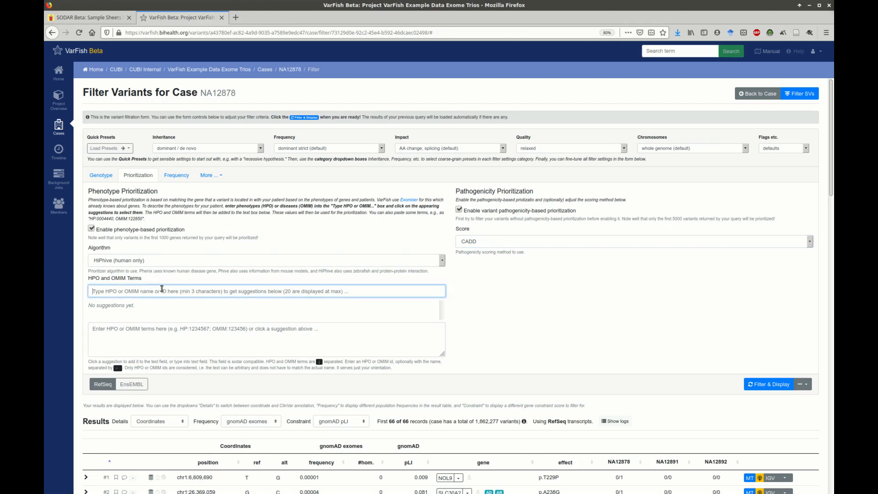
{"action": "type", "text": "short stature"}
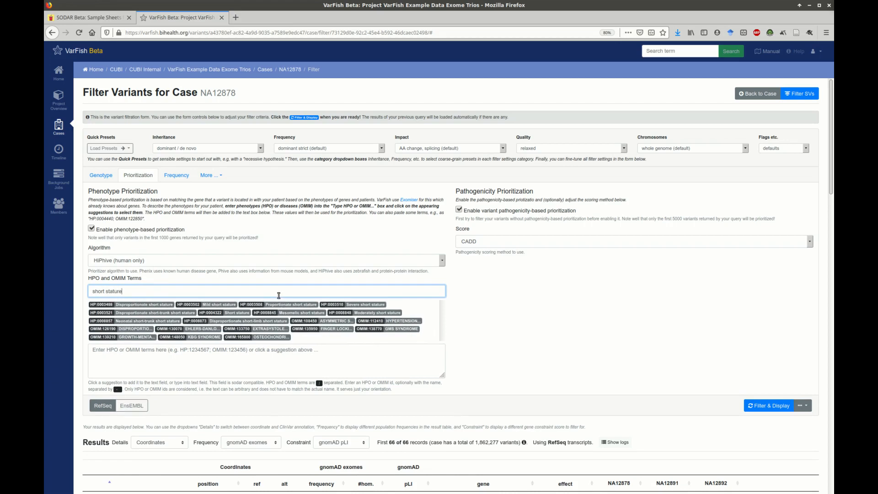
{"action": "left_click", "coordinate": [241, 313]}
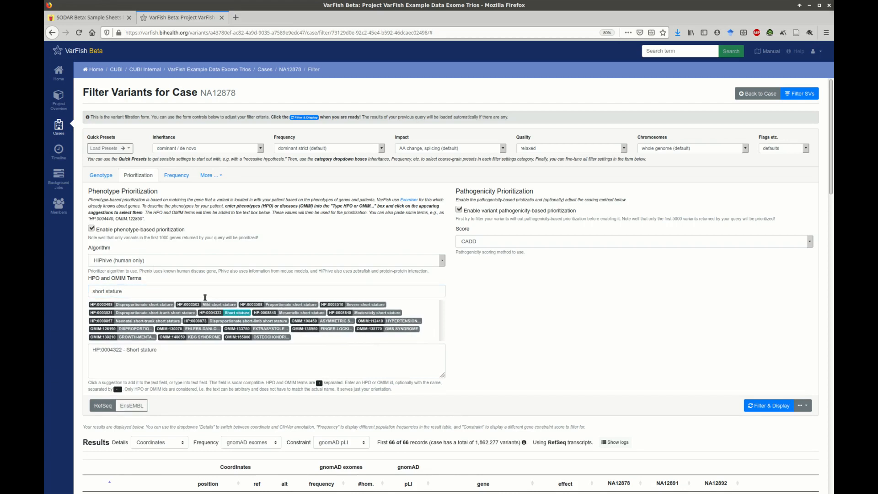
Step: Add the HPO term HP:0001156 - Brachydactyly and rerun the variant filter with prioritization
{"action": "key", "text": "ctrl+a"}
{"action": "type", "text": "brachyda"}
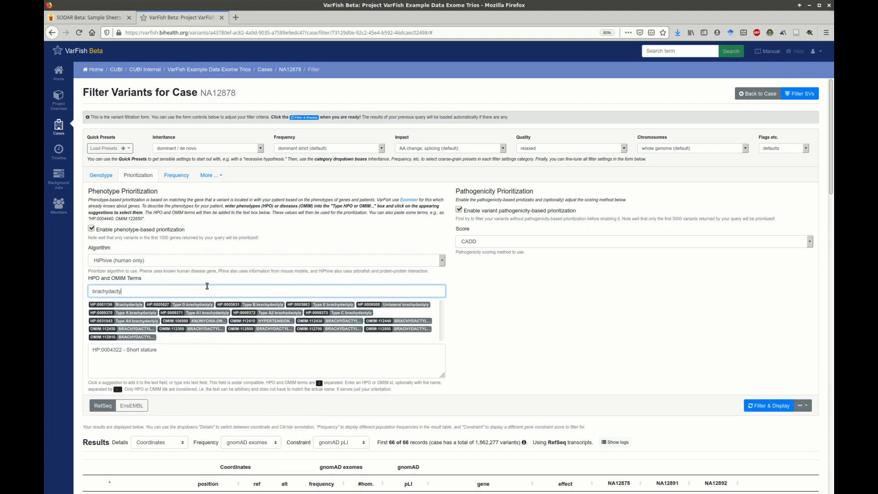
{"action": "left_click", "coordinate": [133, 304]}
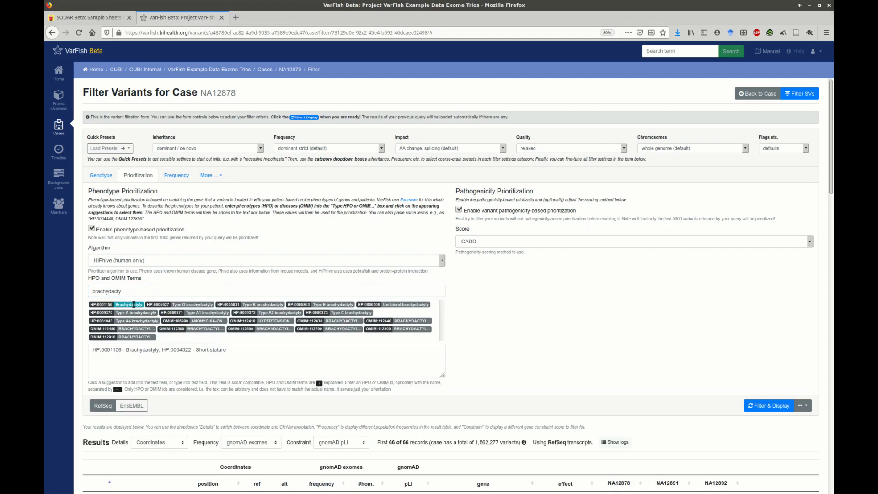
{"action": "left_click_drag", "start_coordinate": [226, 351], "coordinate": [83, 349]}
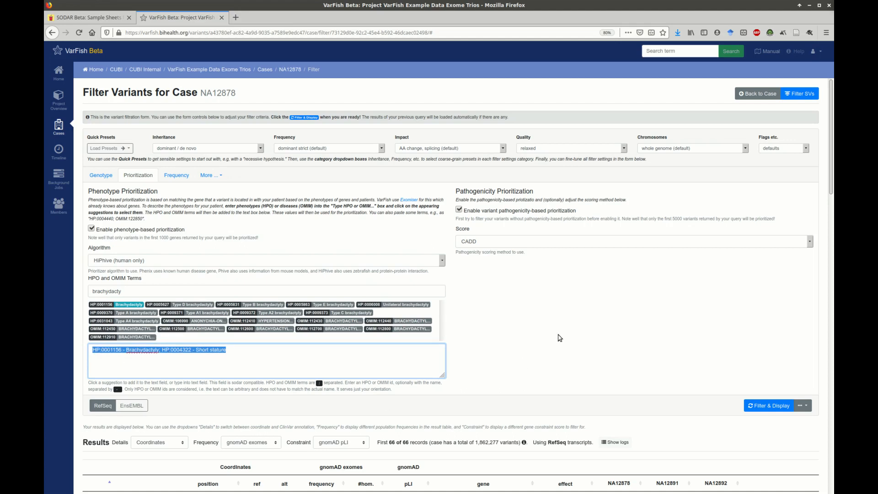
{"action": "left_click", "coordinate": [560, 337]}
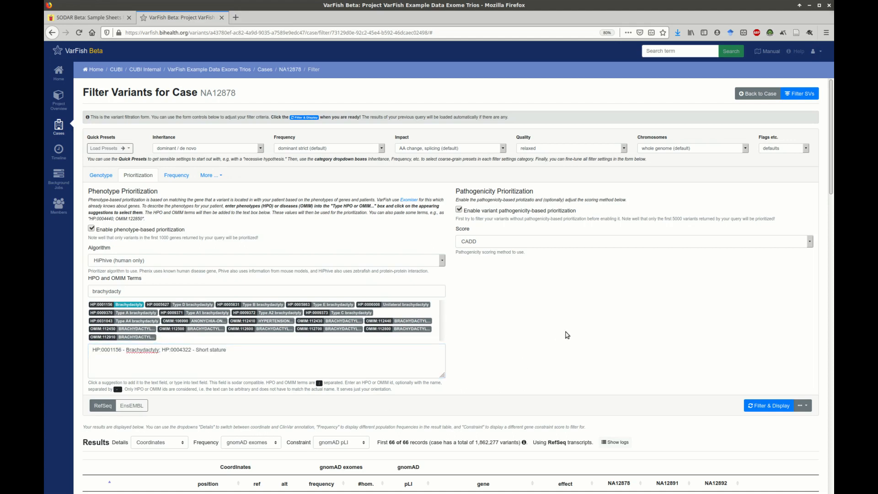
{"action": "left_click", "coordinate": [759, 404]}
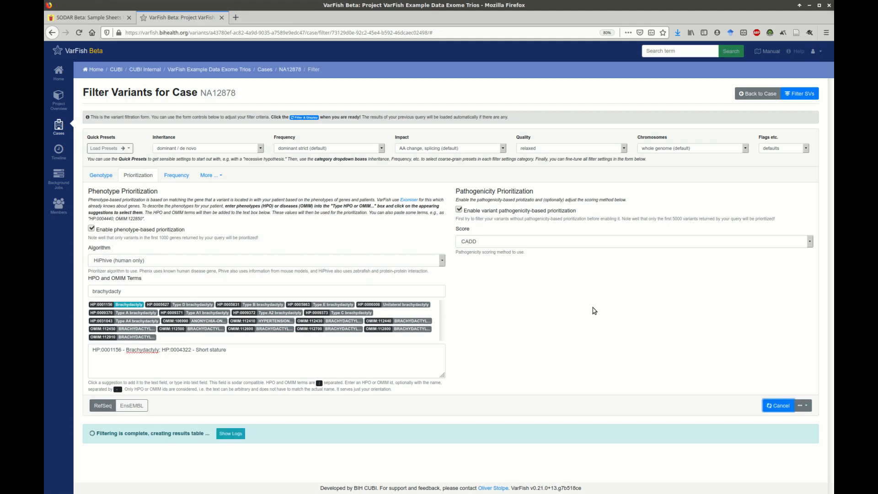
Step: Review the prioritized results and expand the details of the top-ranked SMARCA2 variant
{"action": "scroll", "coordinate": [574, 295], "scroll_direction": "down", "scroll_amount": 2}
{"action": "scroll", "coordinate": [622, 261], "scroll_direction": "down", "scroll_amount": 3}
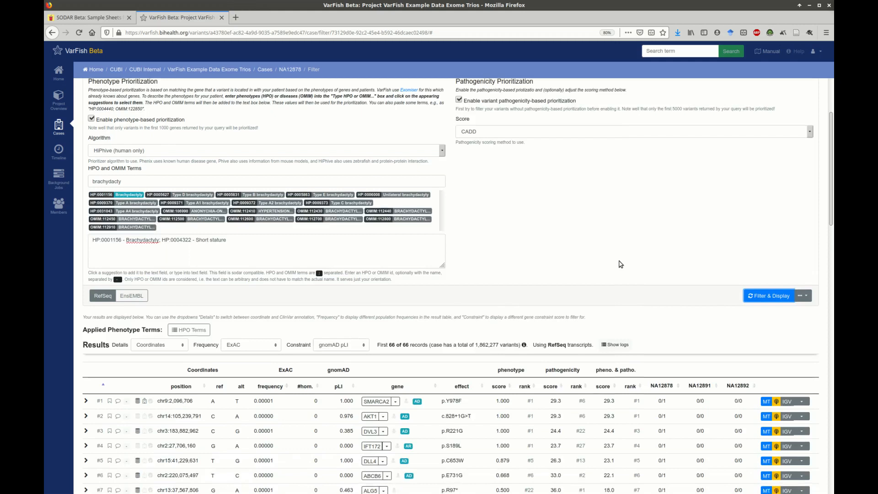
{"action": "scroll", "coordinate": [609, 259], "scroll_direction": "down", "scroll_amount": 1}
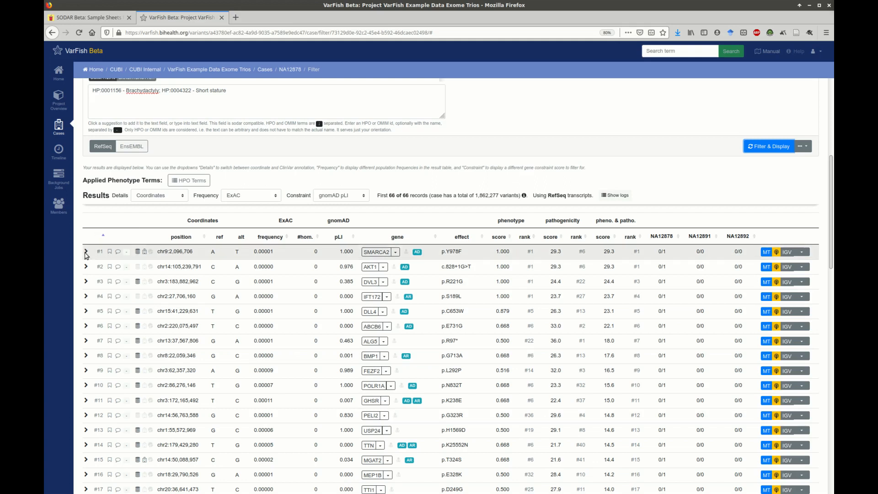
{"action": "scroll", "coordinate": [86, 238], "scroll_direction": "down", "scroll_amount": 2}
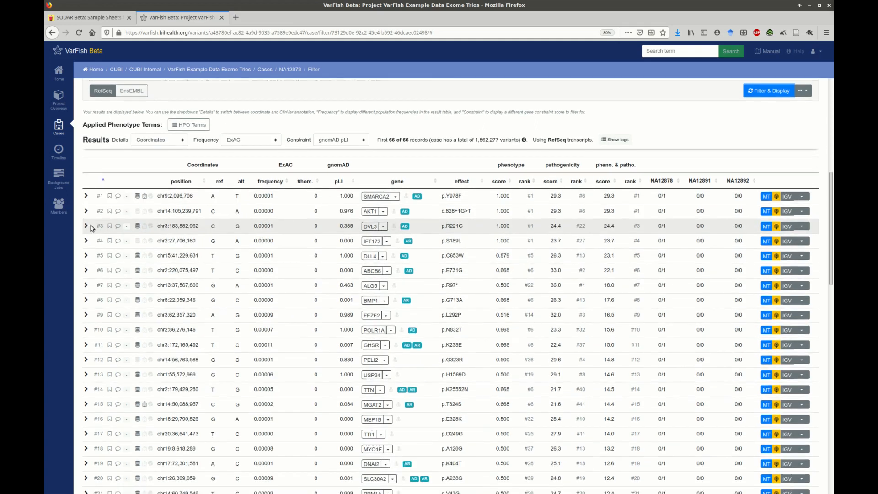
{"action": "left_click", "coordinate": [86, 196]}
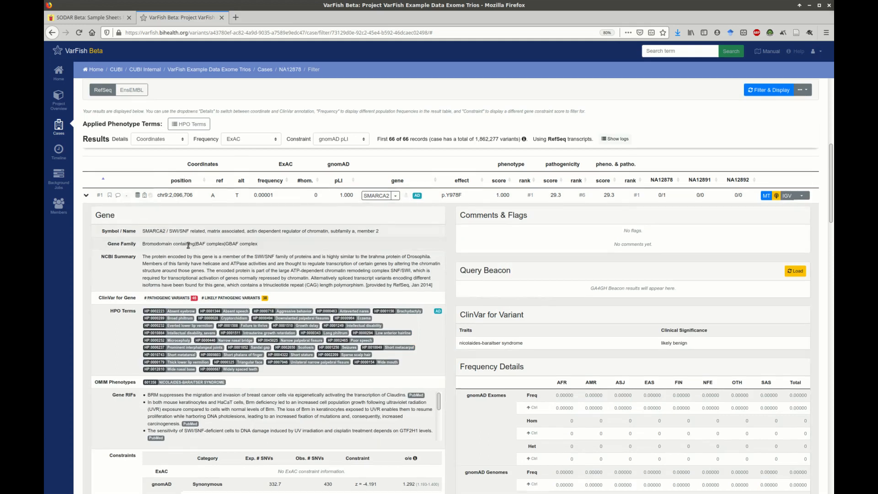
Step: Check the SMARCA2 variant's OMIM phenotype and ClinVar significance, and load its Query Beacon results
{"action": "scroll", "coordinate": [208, 337], "scroll_direction": "down", "scroll_amount": 1}
{"action": "left_click_drag", "start_coordinate": [228, 346], "coordinate": [160, 347]}
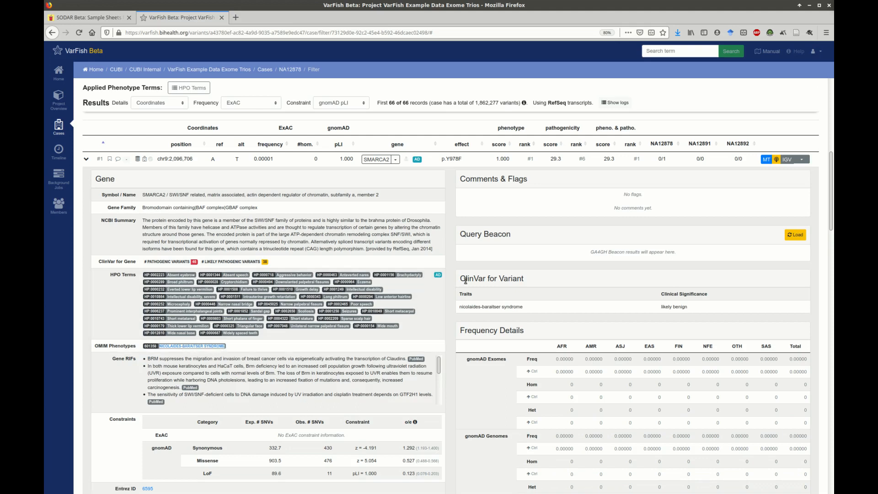
{"action": "triple_click", "coordinate": [702, 314]}
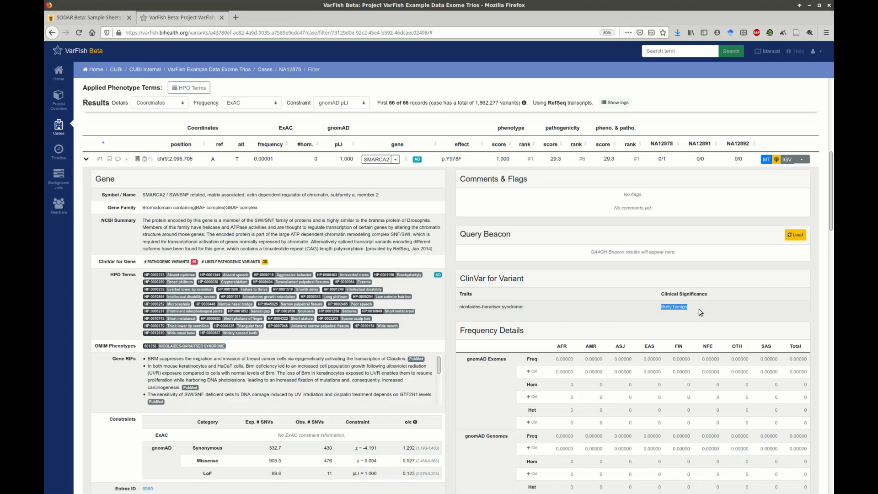
{"action": "left_click", "coordinate": [795, 234]}
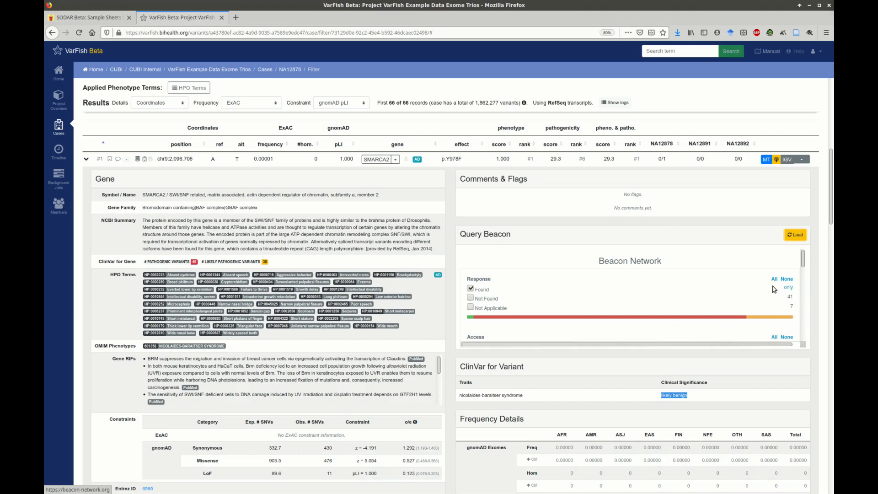
Step: Open the SMARCA2 variant in MutationTaster, examine its prediction and protein features, and close the page
{"action": "left_click", "coordinate": [767, 160]}
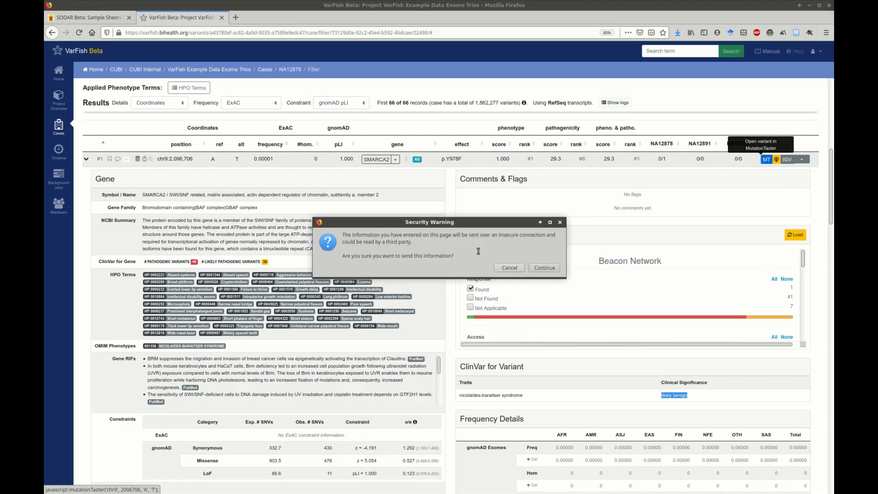
{"action": "left_click", "coordinate": [545, 268]}
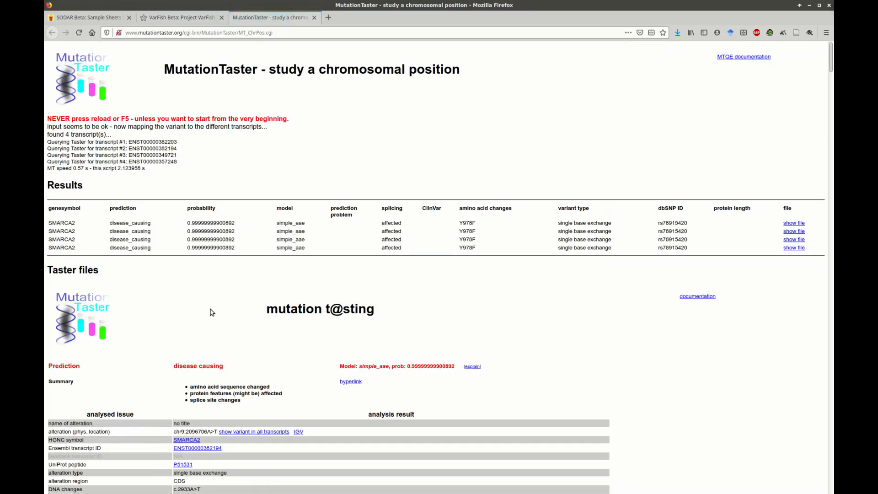
{"action": "triple_click", "coordinate": [203, 366]}
{"action": "scroll", "coordinate": [229, 339], "scroll_direction": "down", "scroll_amount": 20}
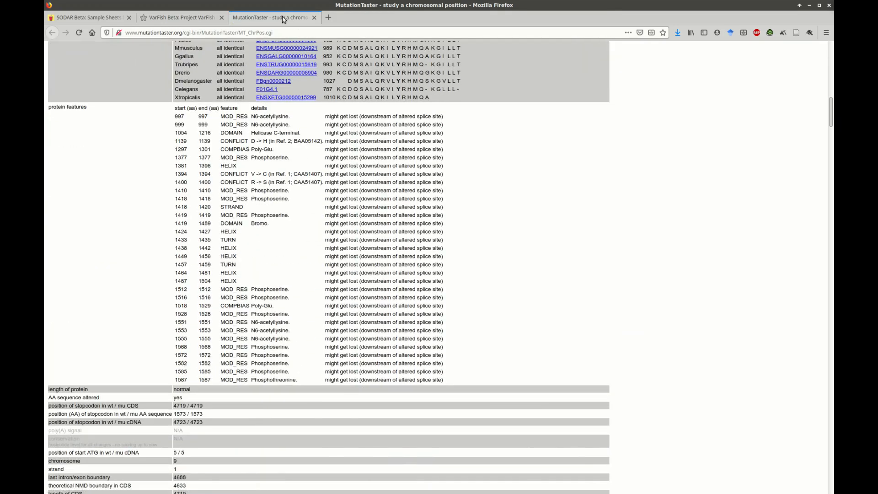
{"action": "middle_click", "coordinate": [300, 19]}
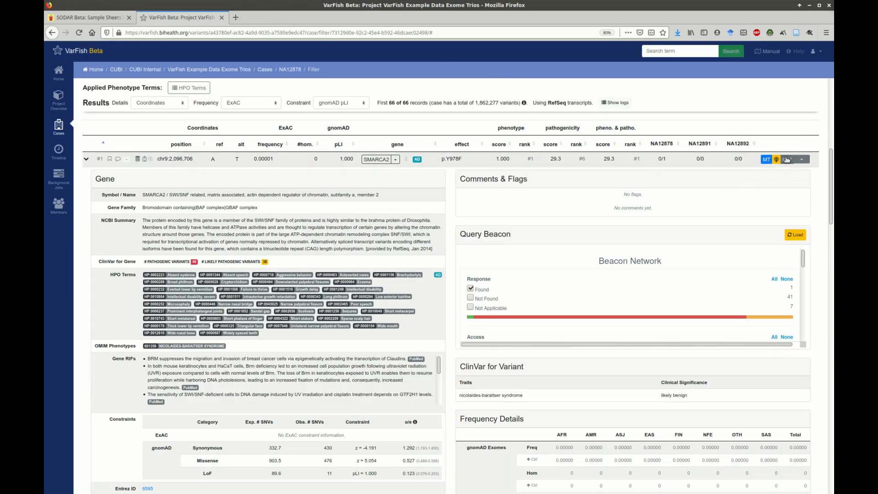
Step: Inspect the SMARCA2 variant's read alignments across the trio in IGV, and switch back to VarFish
{"action": "left_click", "coordinate": [786, 159]}
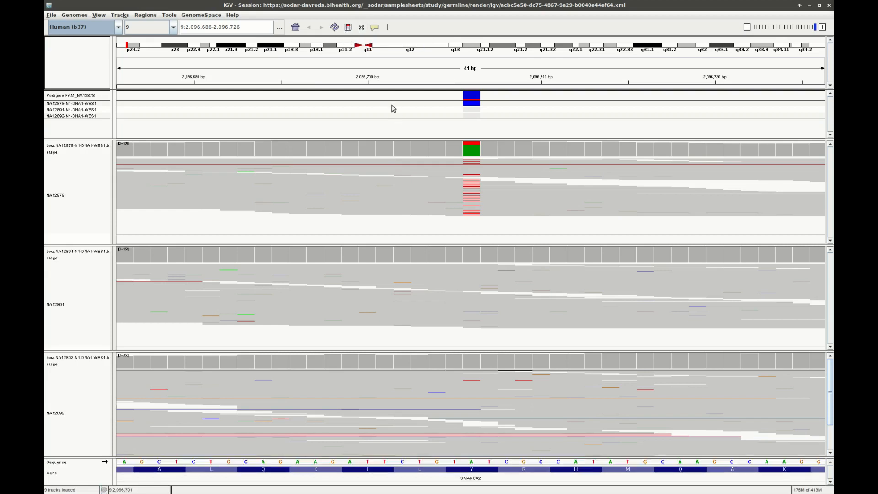
{"action": "key", "text": "alt+Tab"}
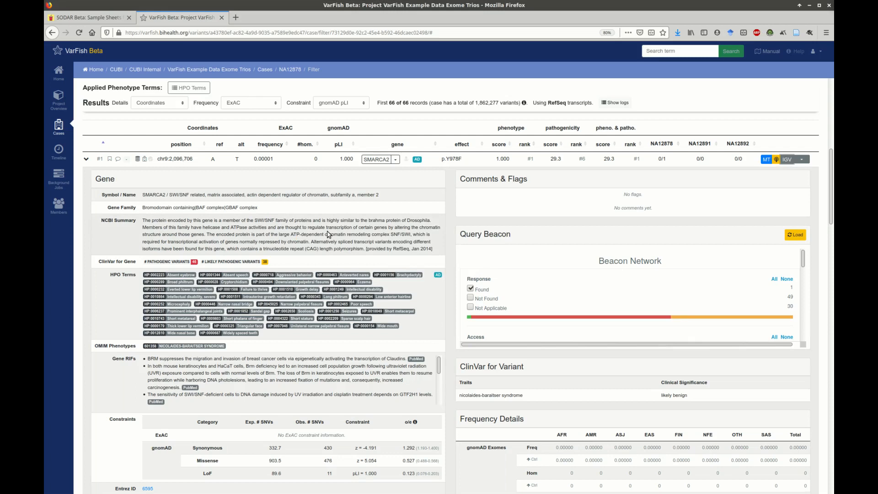
Step: Star-flag the SMARCA2 variant, rate visual, phenotype and summary red and molecular medium evidence, and save with the comment "A test comment."
{"action": "left_click", "coordinate": [109, 159]}
{"action": "left_click", "coordinate": [162, 128]}
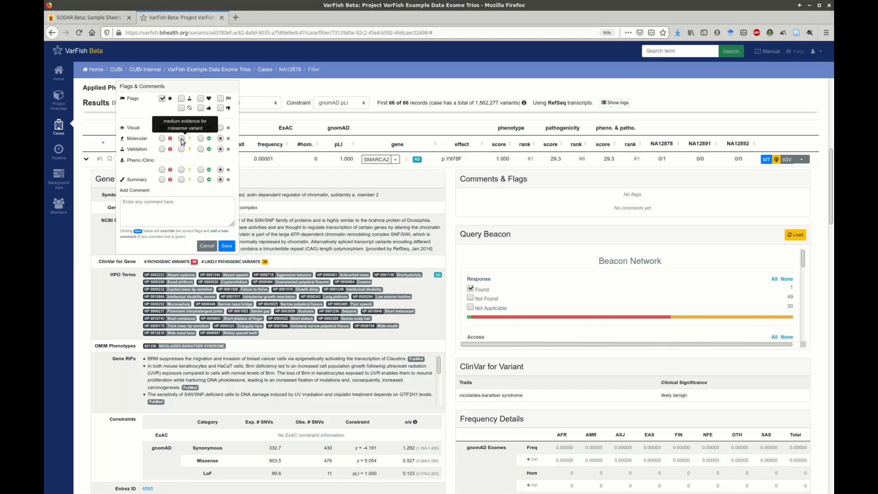
{"action": "left_click", "coordinate": [181, 139]}
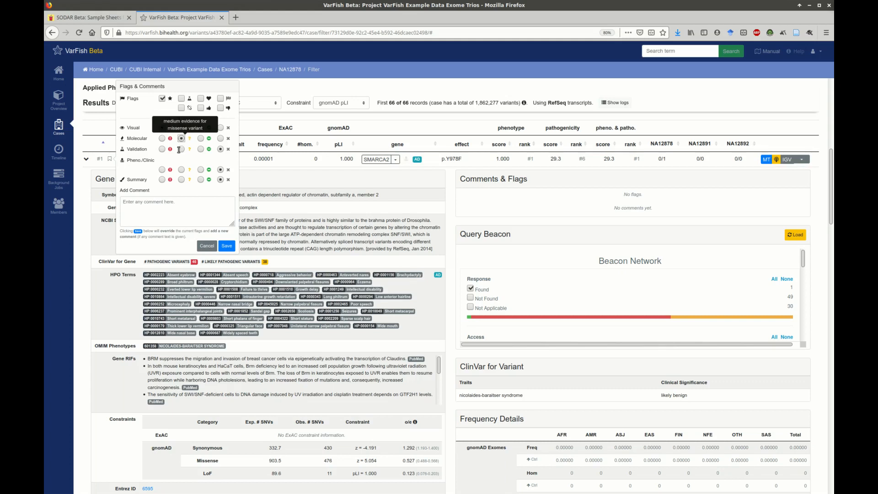
{"action": "left_click", "coordinate": [162, 180]}
{"action": "left_click", "coordinate": [170, 202]}
{"action": "type", "text": "A test comment."}
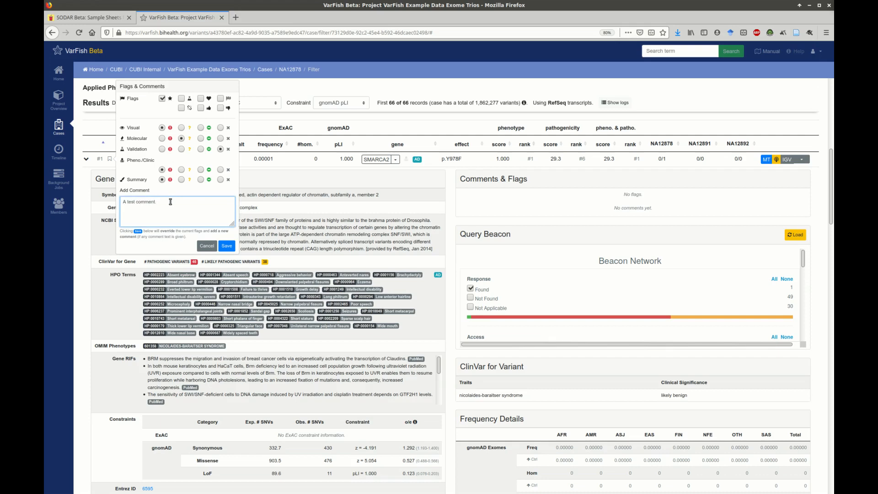
{"action": "left_click", "coordinate": [227, 246]}
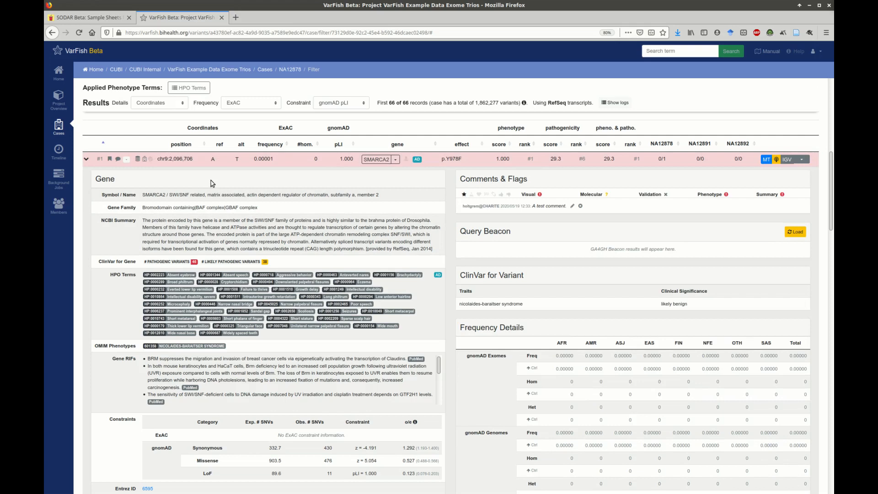
Step: Assign the ACMG criteria PS2, PM2 and PP3 to the SMARCA2 variant and save the classification
{"action": "left_click", "coordinate": [127, 159]}
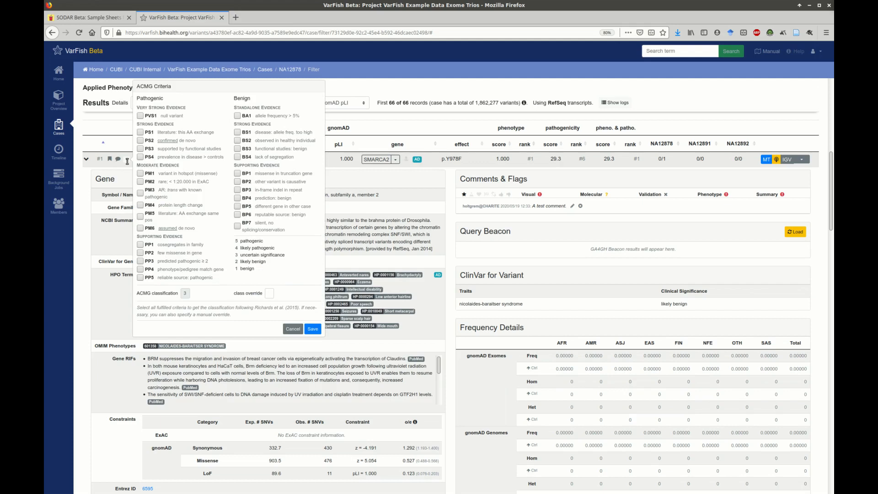
{"action": "left_click", "coordinate": [140, 140]}
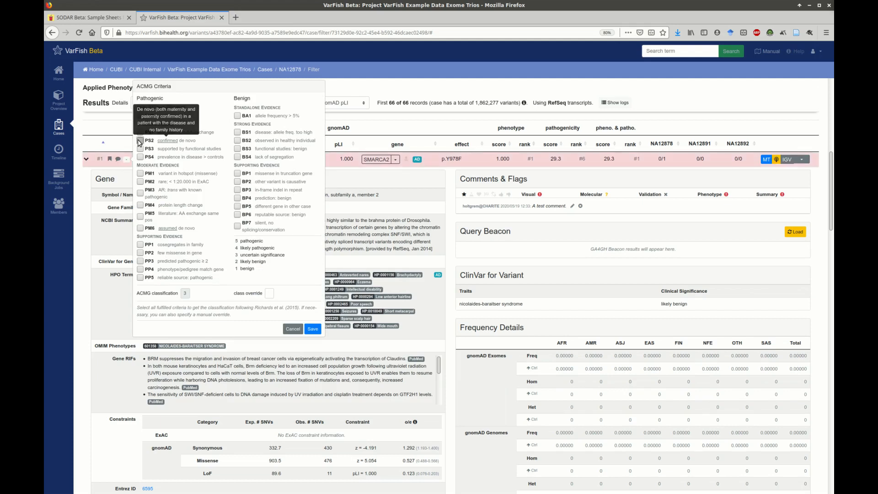
{"action": "left_click", "coordinate": [140, 181]}
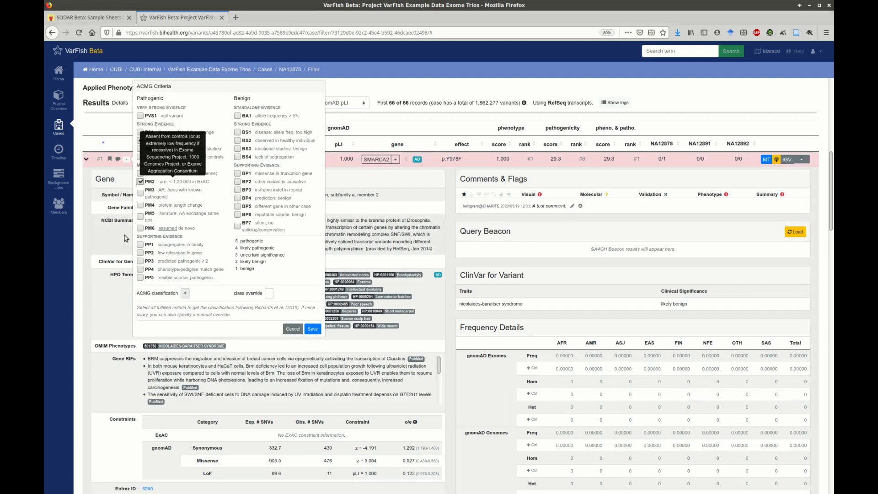
{"action": "left_click", "coordinate": [141, 261]}
{"action": "double_click", "coordinate": [185, 292]}
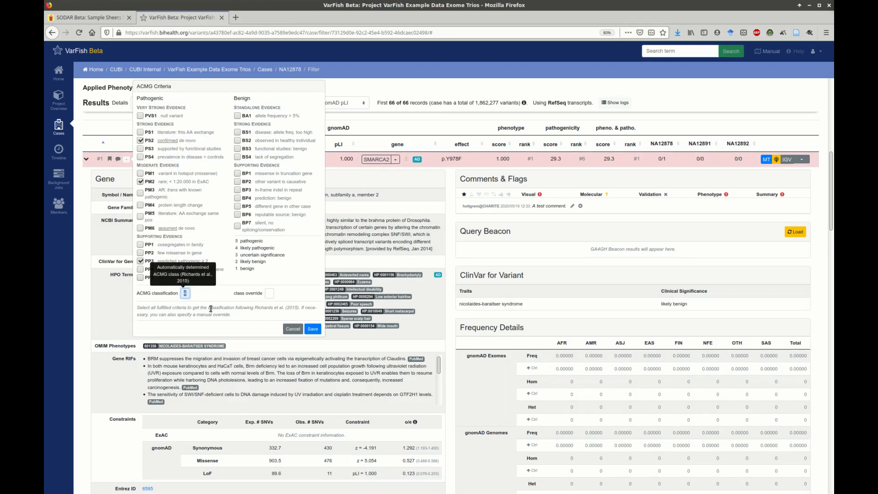
{"action": "left_click", "coordinate": [315, 329]}
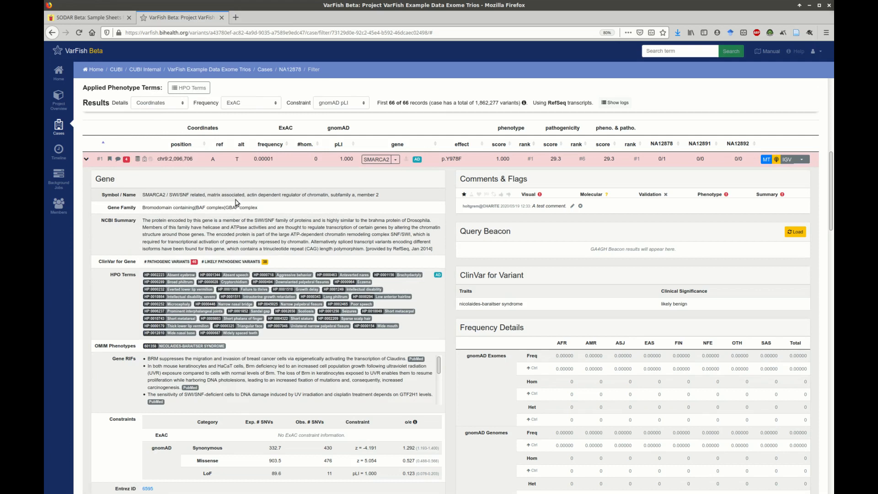
Step: Review the saved Comments & Flags section in the SMARCA2 variant's details
{"action": "scroll", "coordinate": [776, 165], "scroll_direction": "up", "scroll_amount": 3}
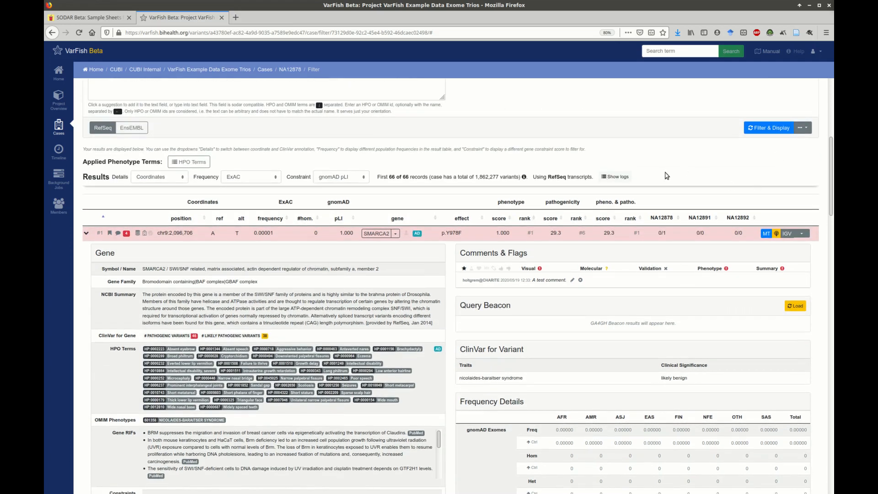
{"action": "scroll", "coordinate": [668, 176], "scroll_direction": "up", "scroll_amount": 3}
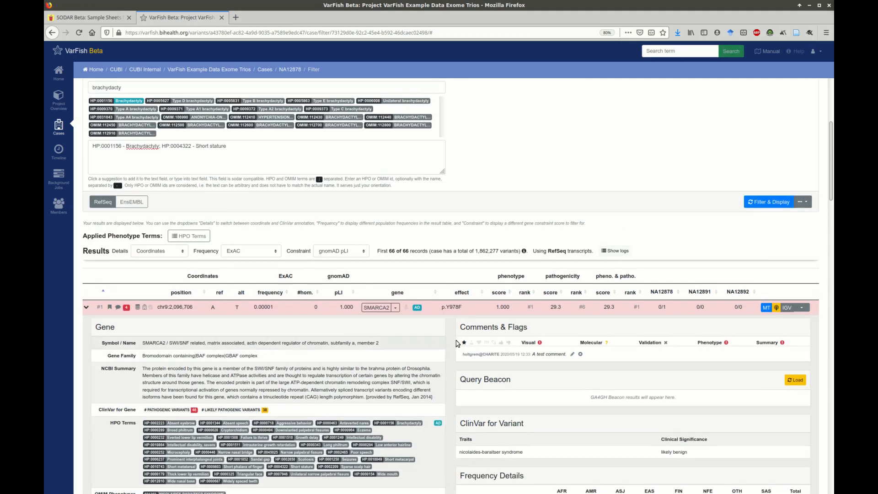
{"action": "triple_click", "coordinate": [511, 329]}
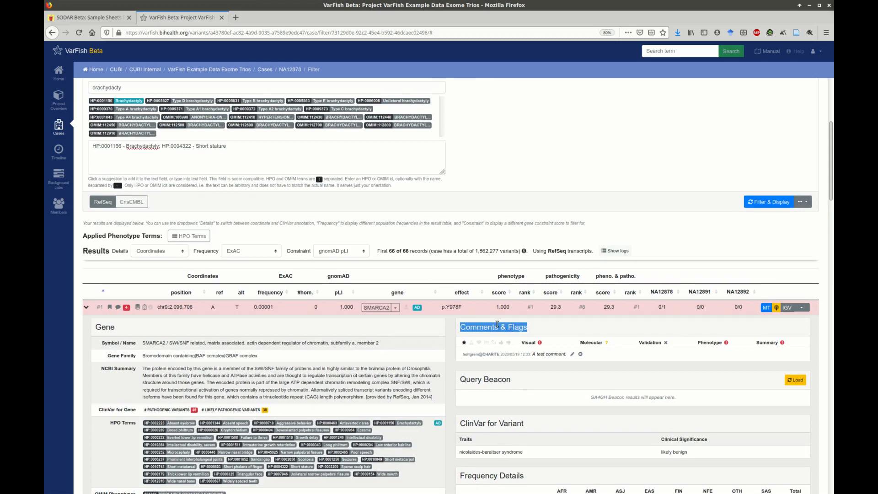
{"action": "scroll", "coordinate": [494, 325], "scroll_direction": "up", "scroll_amount": 5}
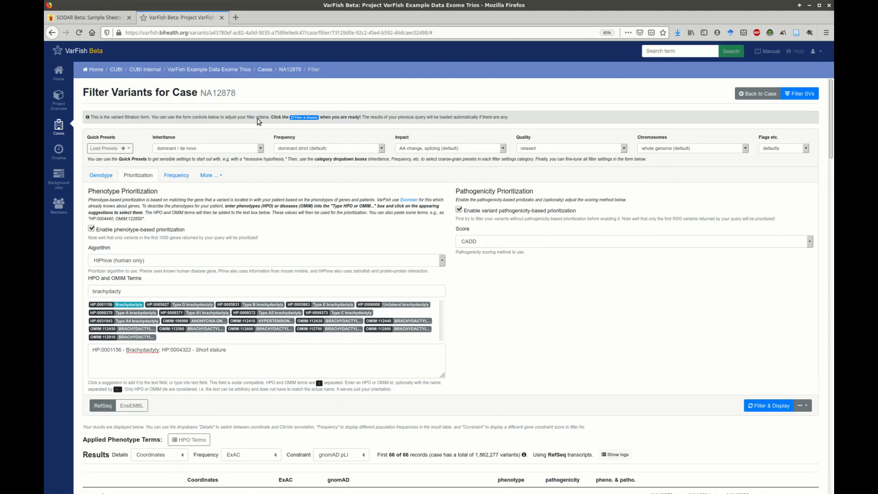
Step: Open the NA12878 case's variant annotations, review the SMARCA2 entry, check the quality control plots, and return to the annotations
{"action": "left_click", "coordinate": [292, 70]}
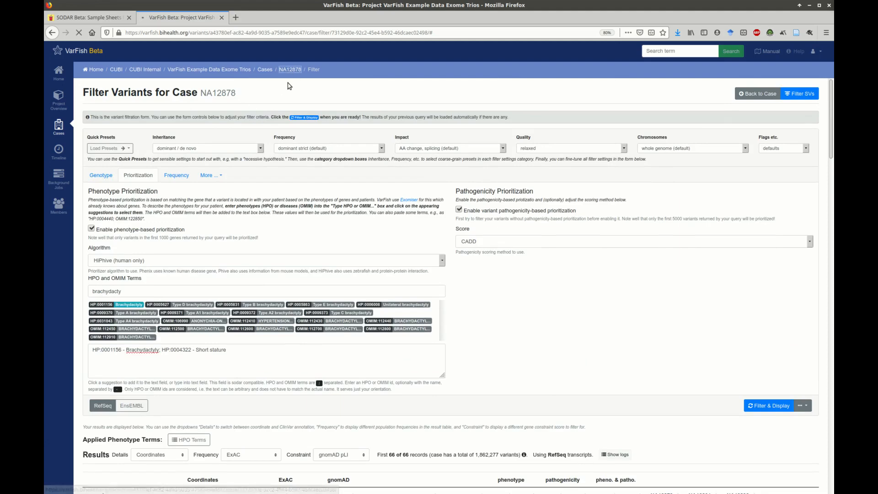
{"action": "left_click", "coordinate": [201, 137]}
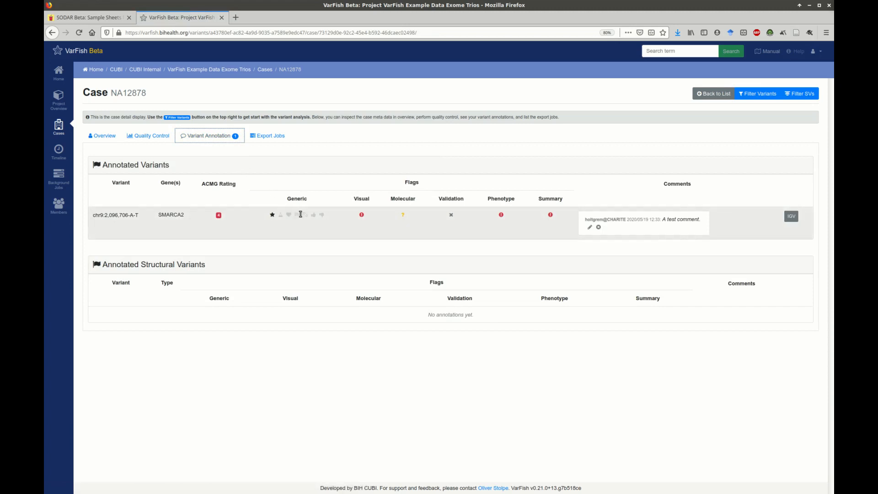
{"action": "left_click_drag", "start_coordinate": [94, 215], "coordinate": [284, 227]}
{"action": "left_click", "coordinate": [422, 224]}
{"action": "left_click", "coordinate": [156, 134]}
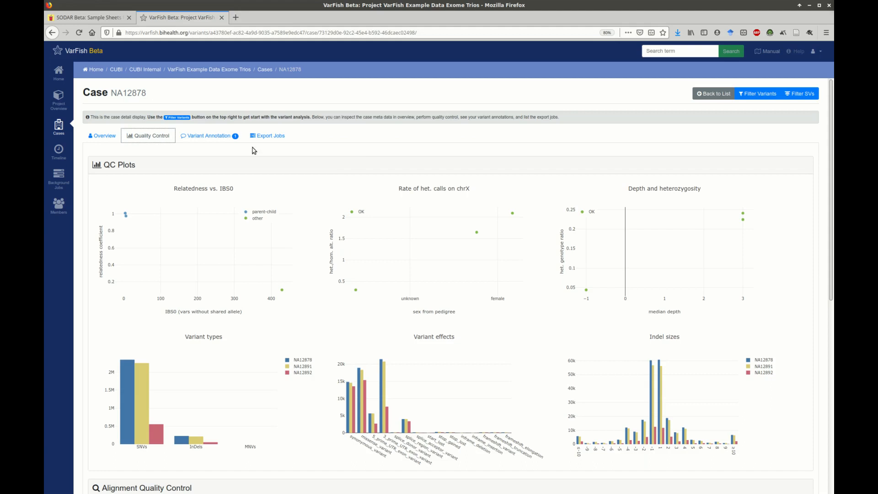
{"action": "left_click", "coordinate": [216, 136]}
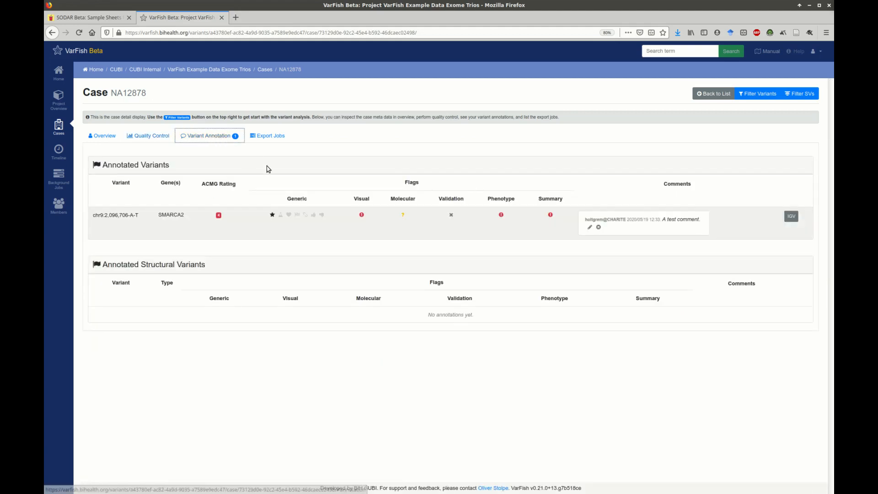